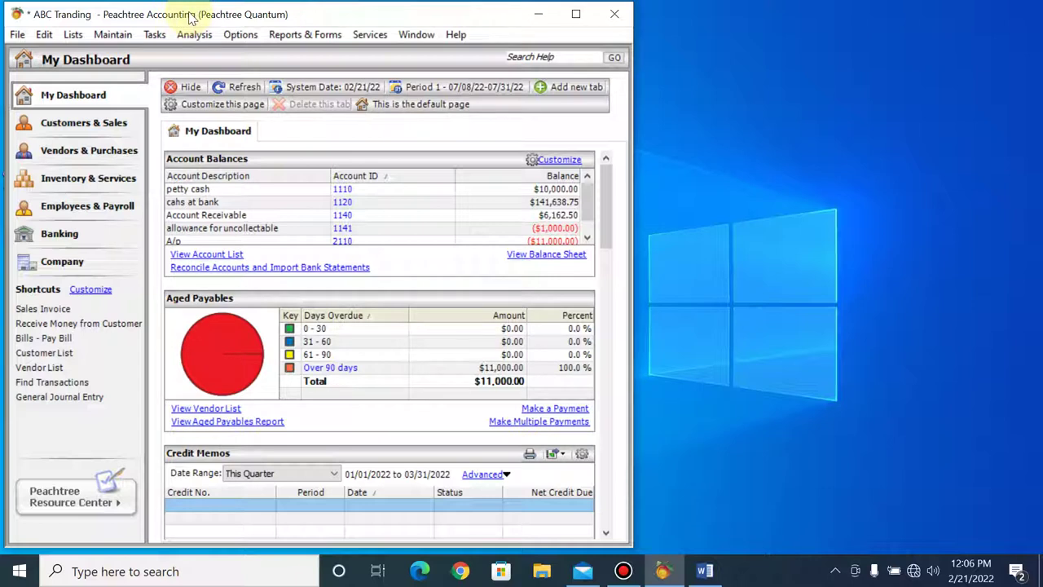
click(154, 36)
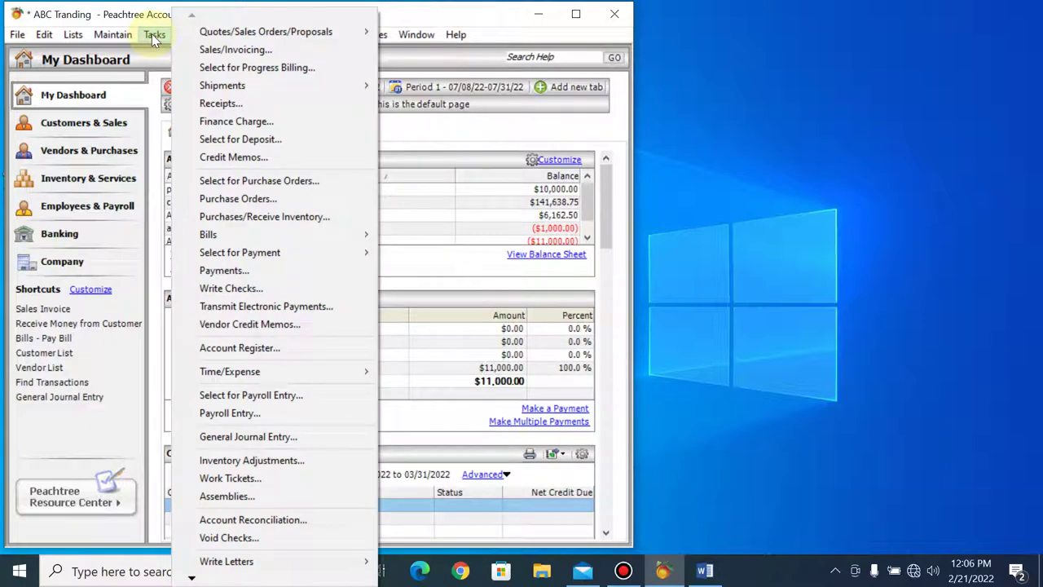
click(279, 54)
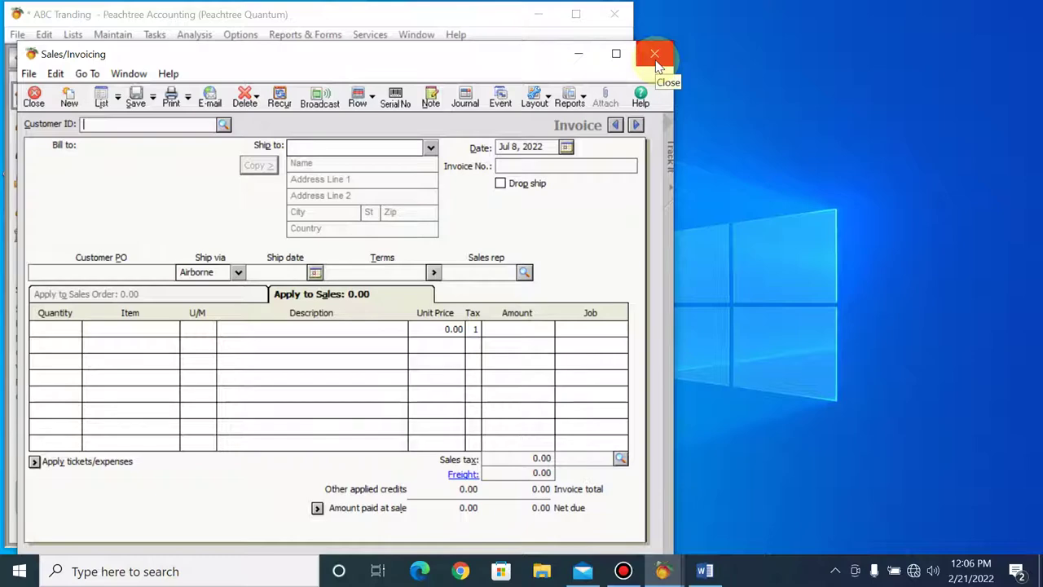
click(655, 57)
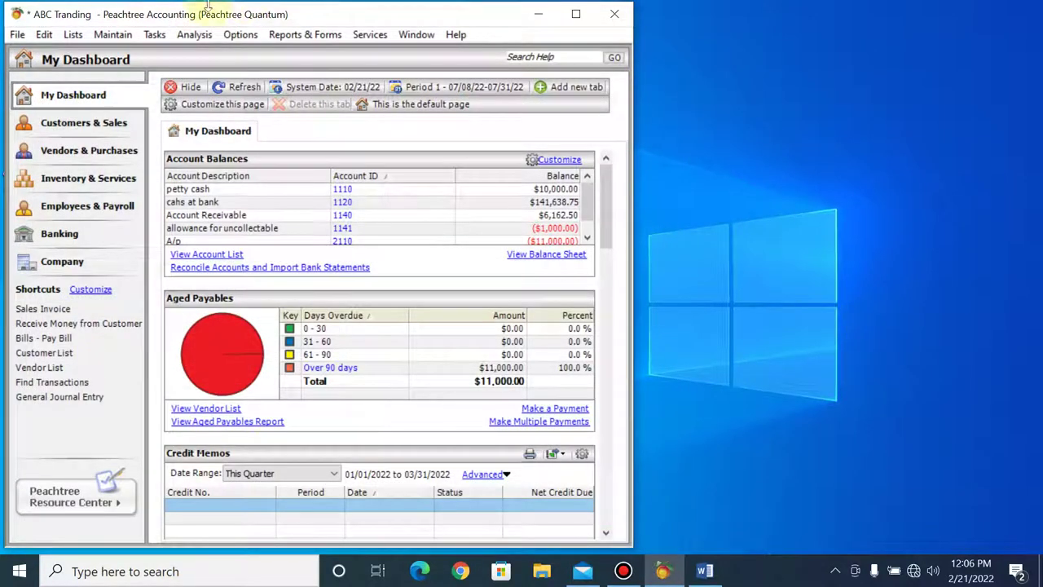
Step: Open a new receipt and date it Jul 12, 2022, following the Sold on cash table in the Word document
click(155, 37)
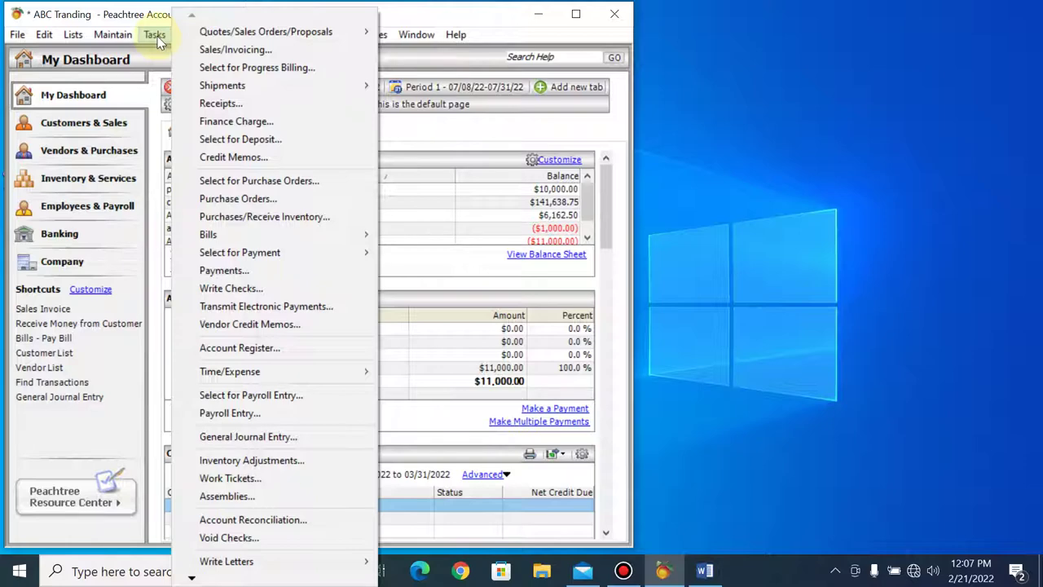
click(243, 105)
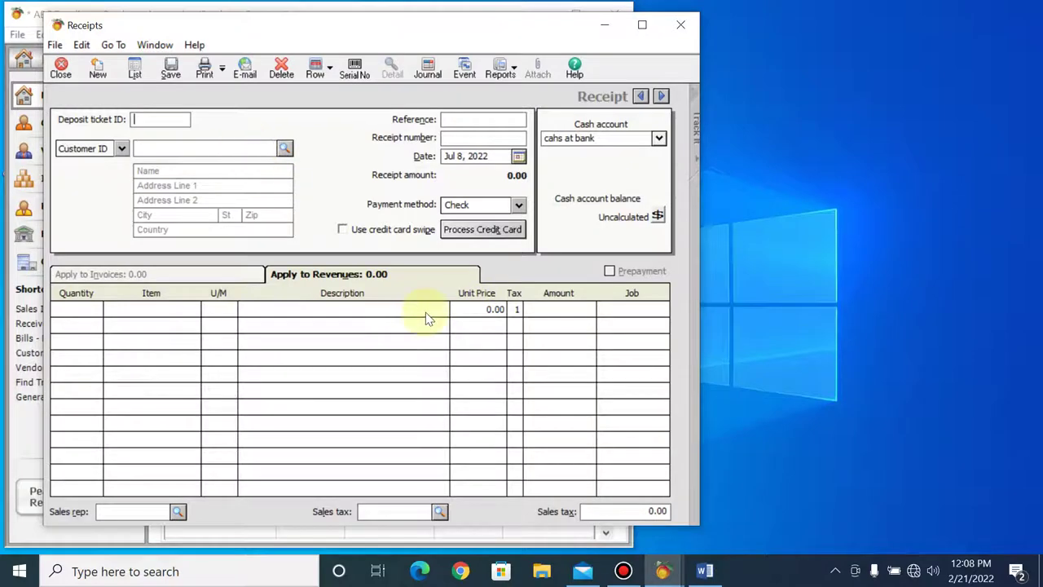
click(705, 572)
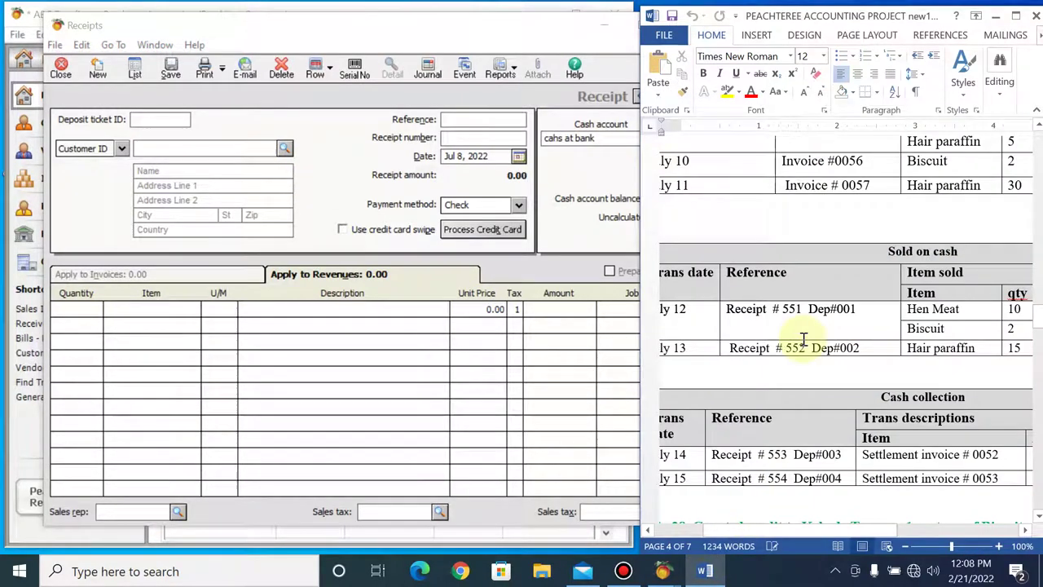
click(701, 326)
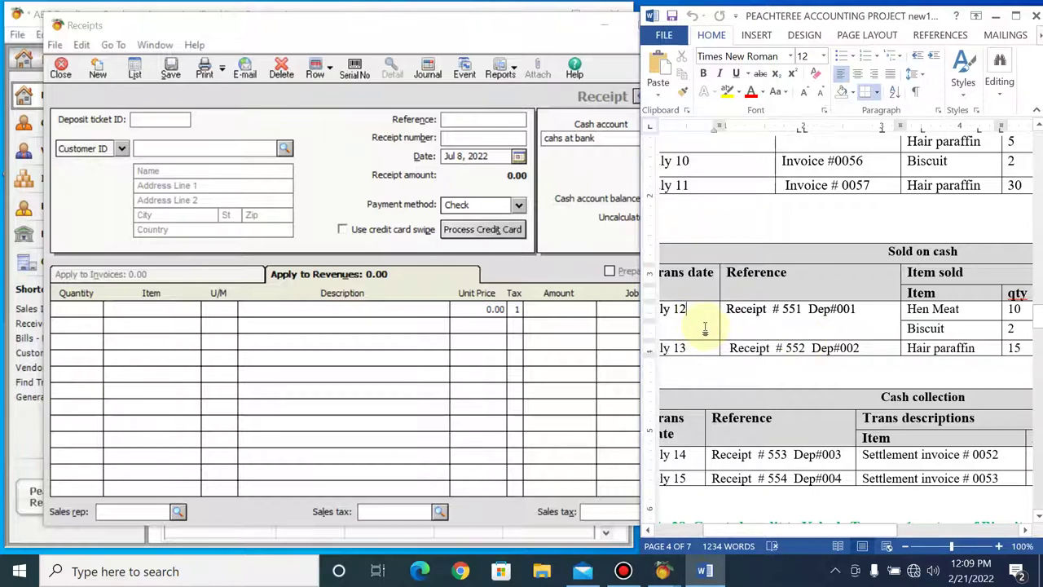
click(519, 157)
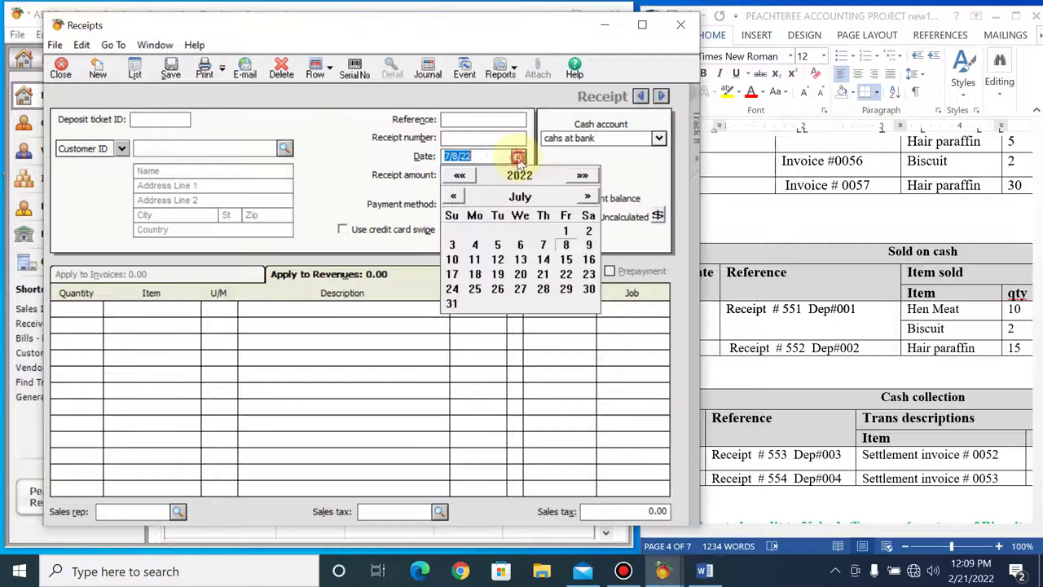
click(497, 260)
Step: Enter 551 as both the receipt number and the reference, and 001 as the deposit ticket ID
click(445, 140)
text(551)
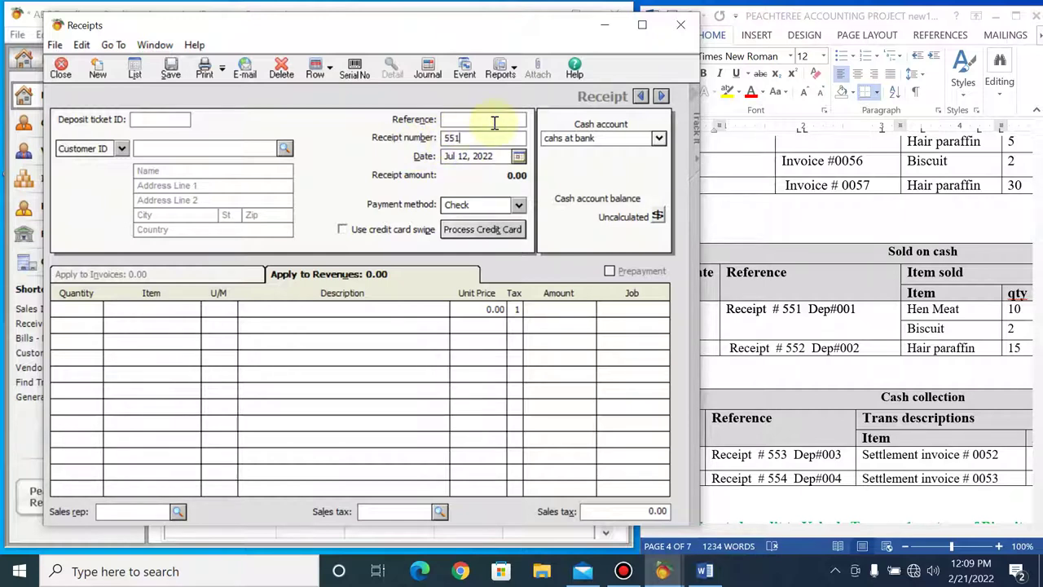
click(474, 122)
text(551)
click(145, 117)
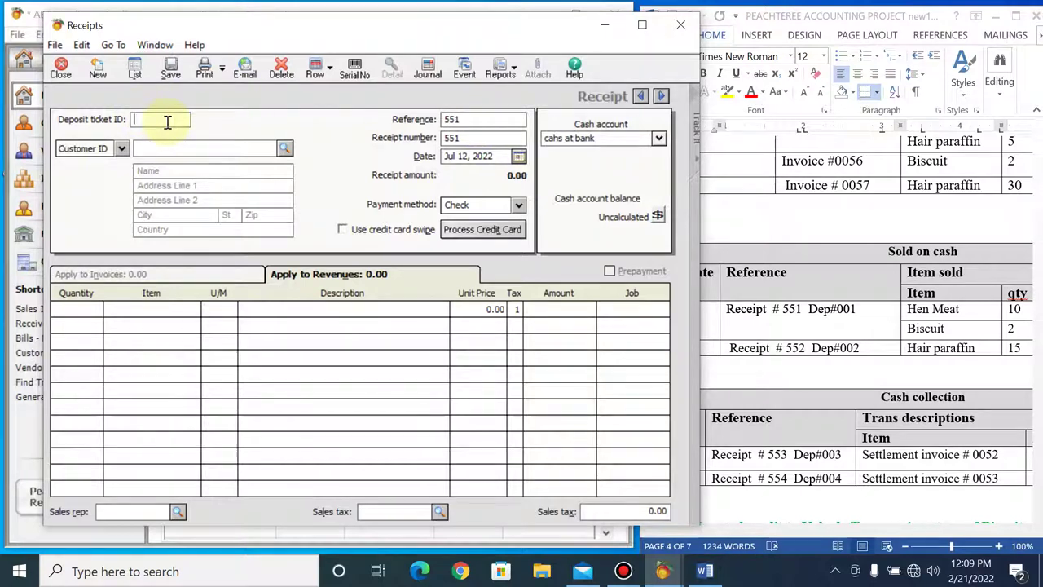
text(001)
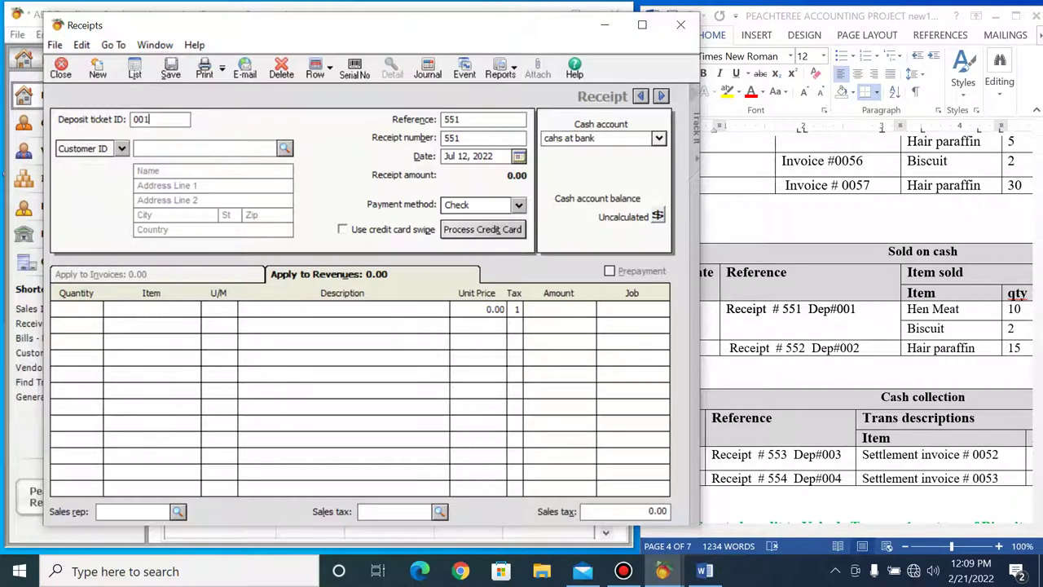
Step: Look up the buyer of receipt 551 in the Word document's cash sales table and select that customer on the receipt
click(1002, 326)
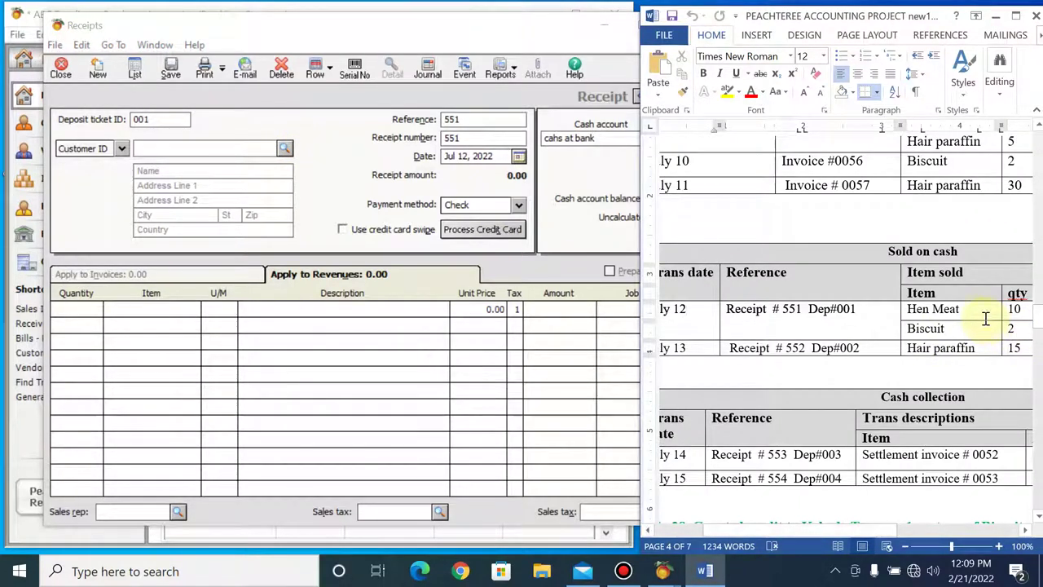
click(985, 313)
key(Right)
key(Right)
key(Right)
key(Right)
key(Right)
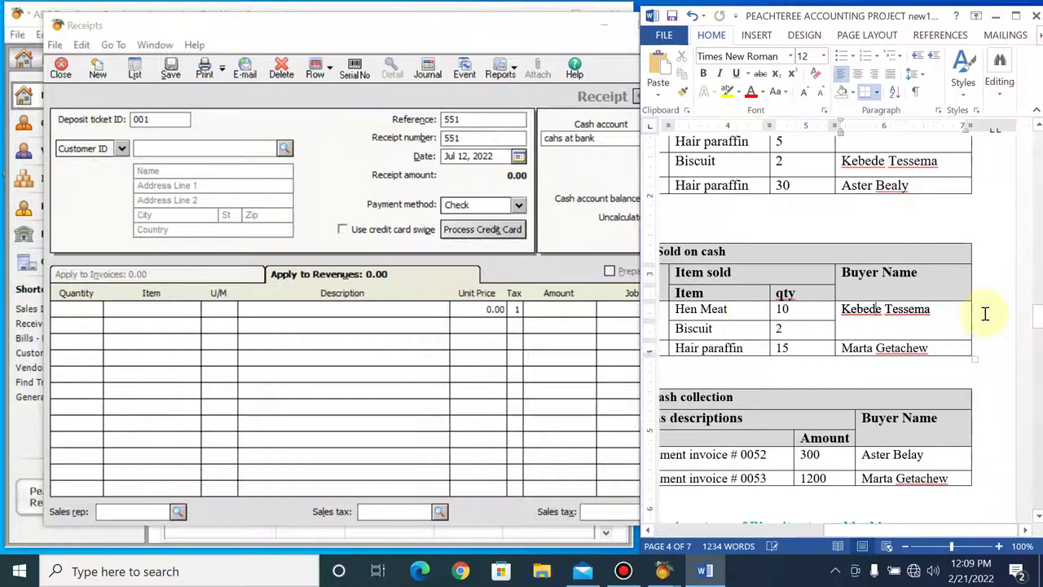
click(284, 147)
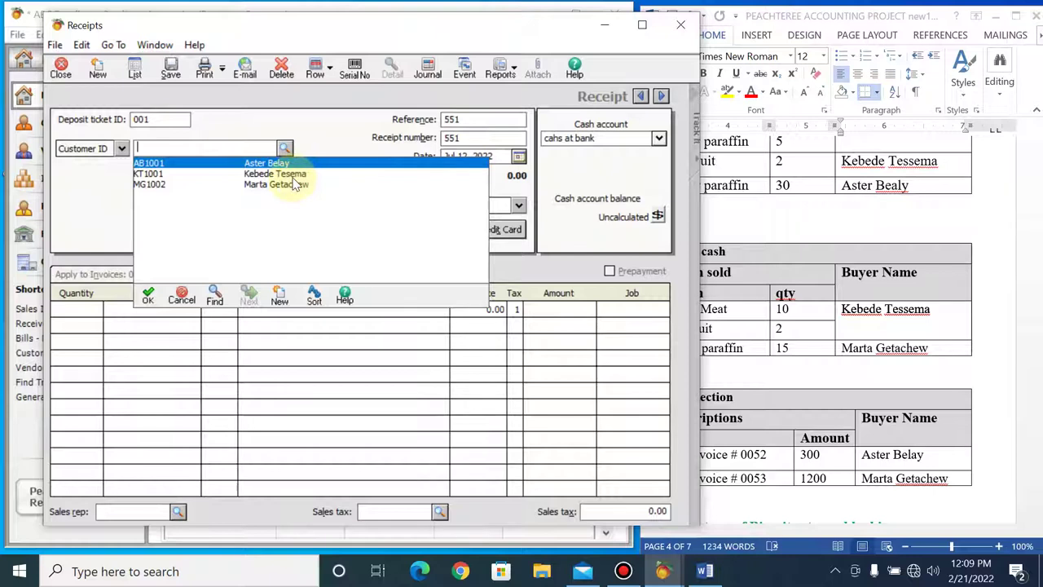
double_click(295, 175)
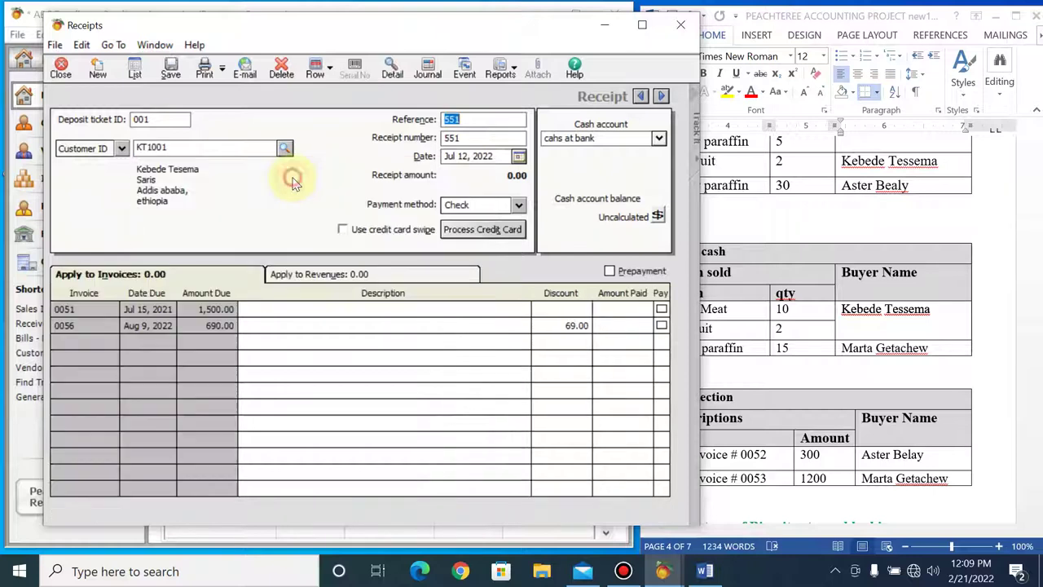
Step: Apply the receipt to revenues and add Hen Meat and Biscuit as its line items
click(353, 279)
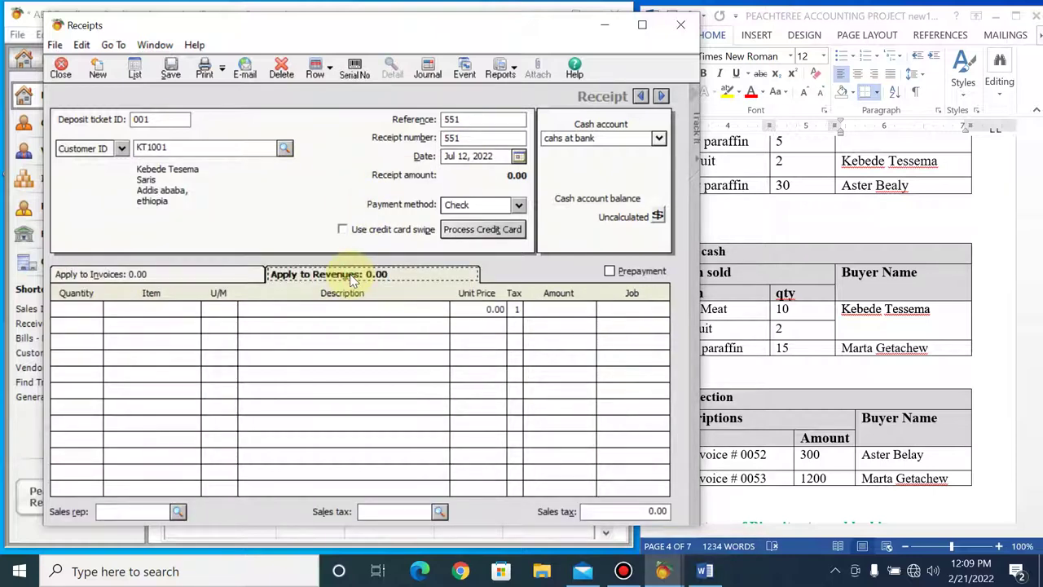
click(750, 351)
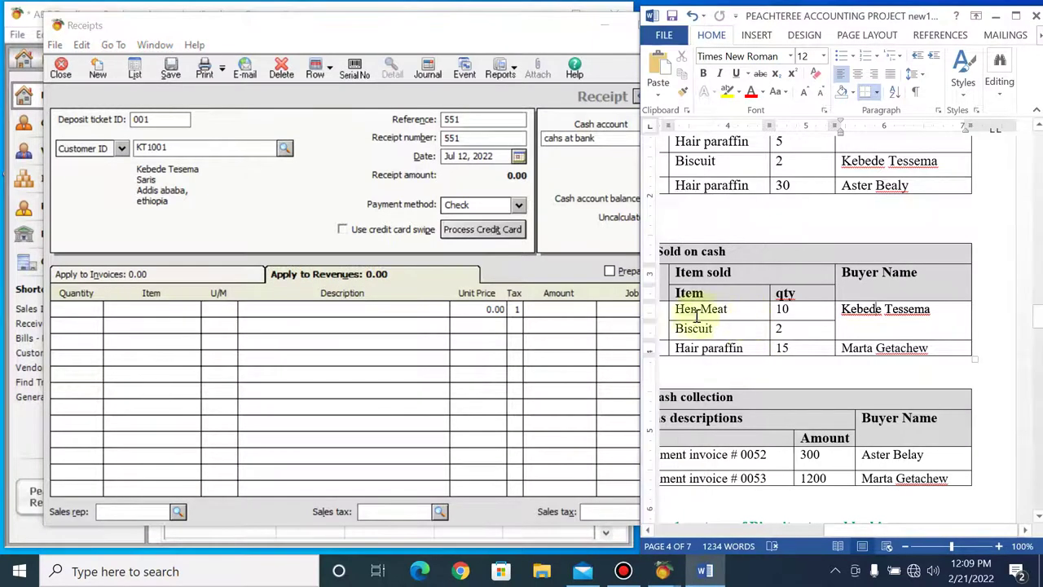
click(183, 311)
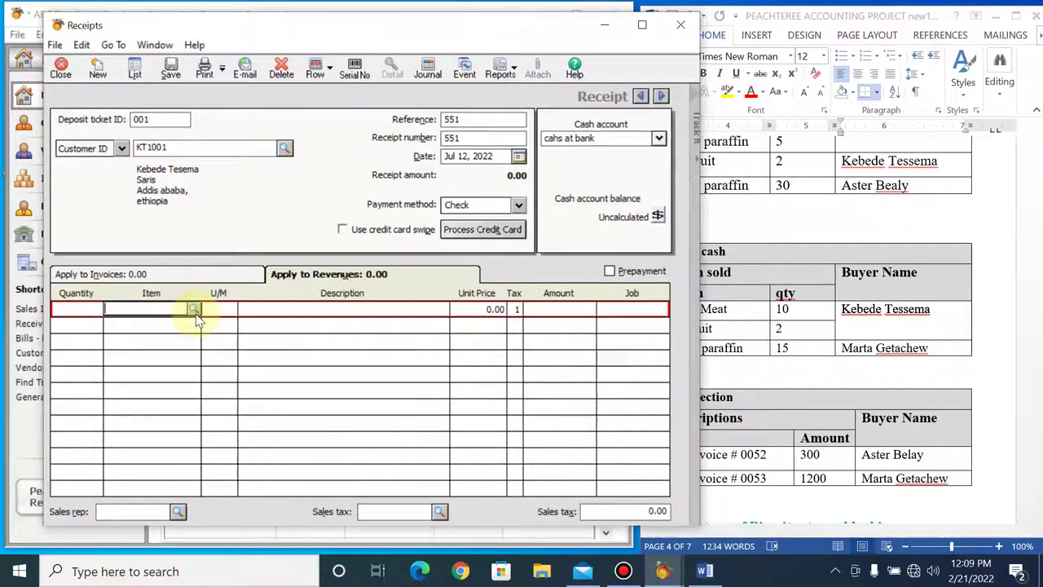
click(194, 310)
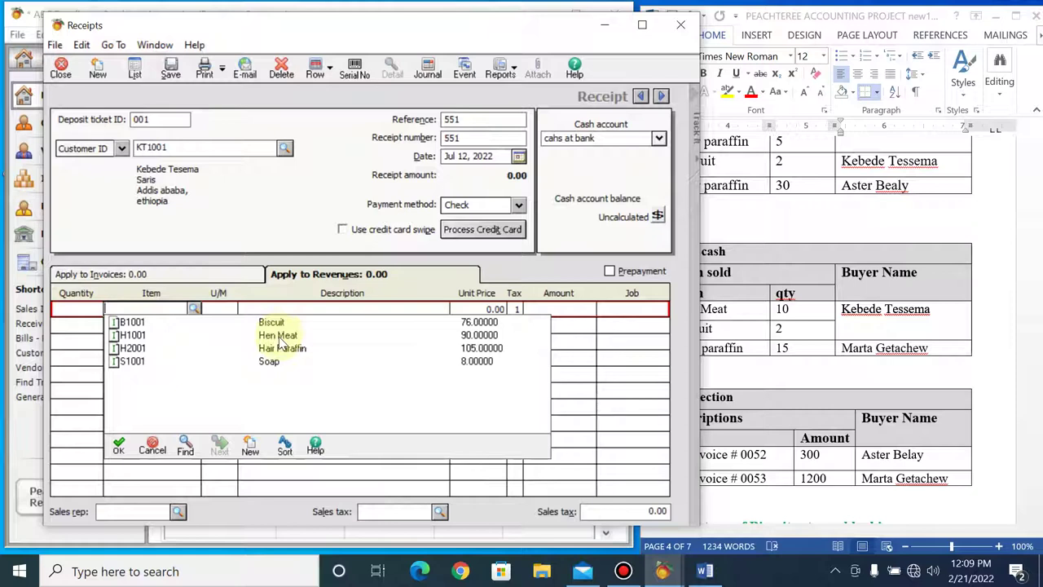
double_click(277, 335)
click(196, 326)
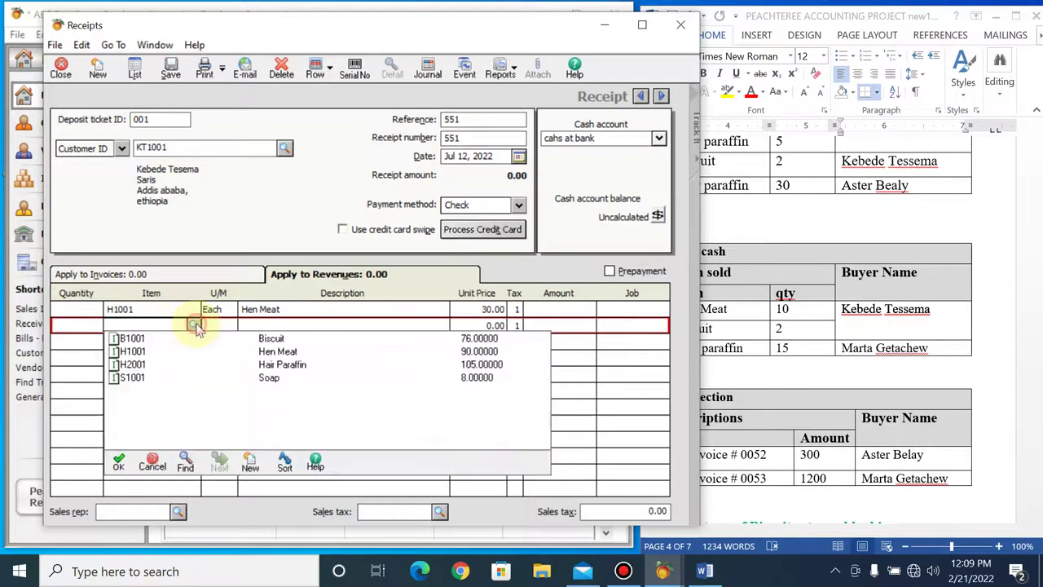
double_click(272, 338)
Step: Set the quantities to 10 for Hen Meat and 2 for Biscuit, and apply VAT as the sales tax
click(91, 316)
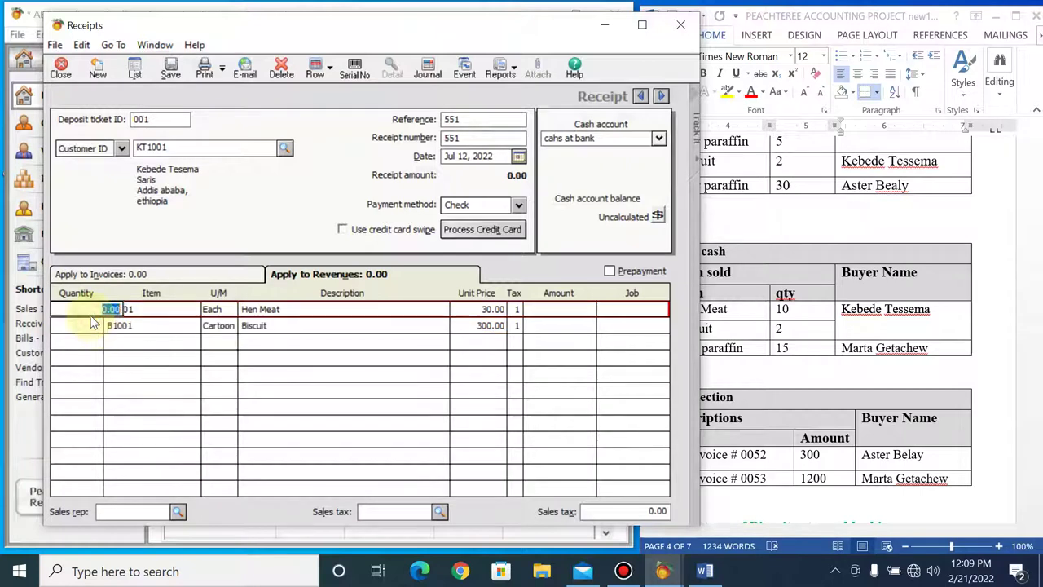
text(10)
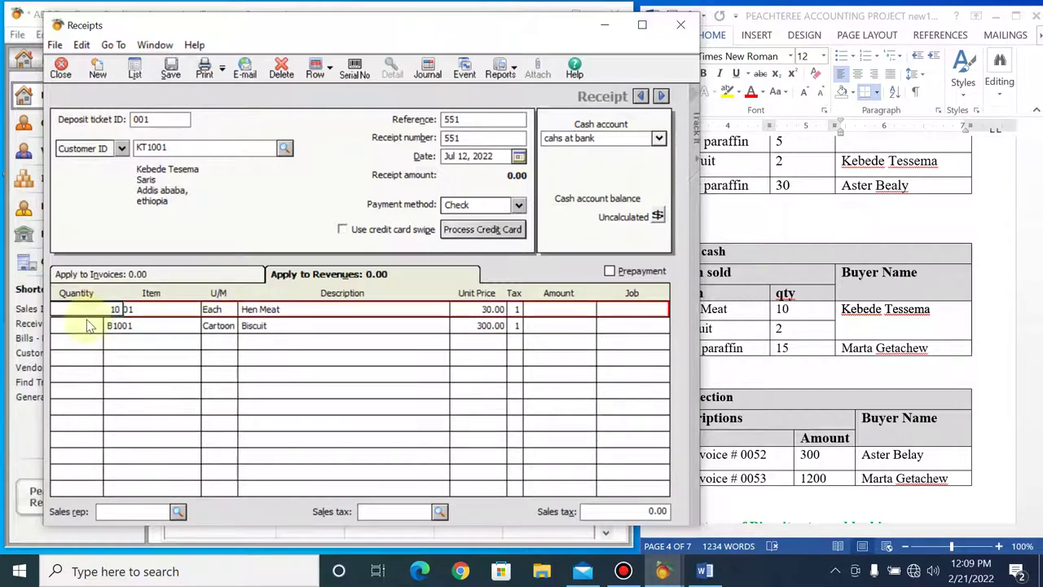
click(86, 325)
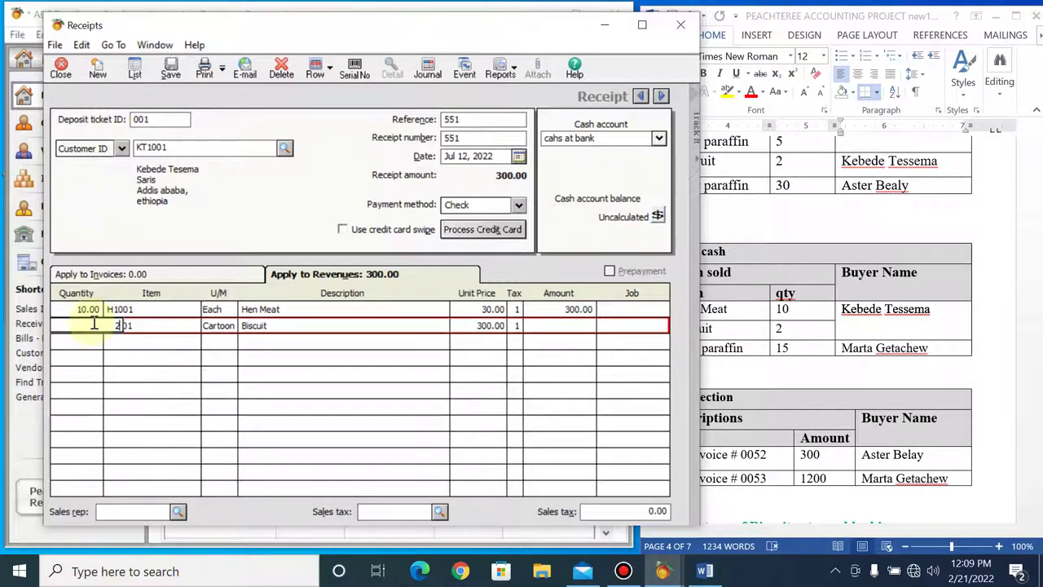
click(543, 326)
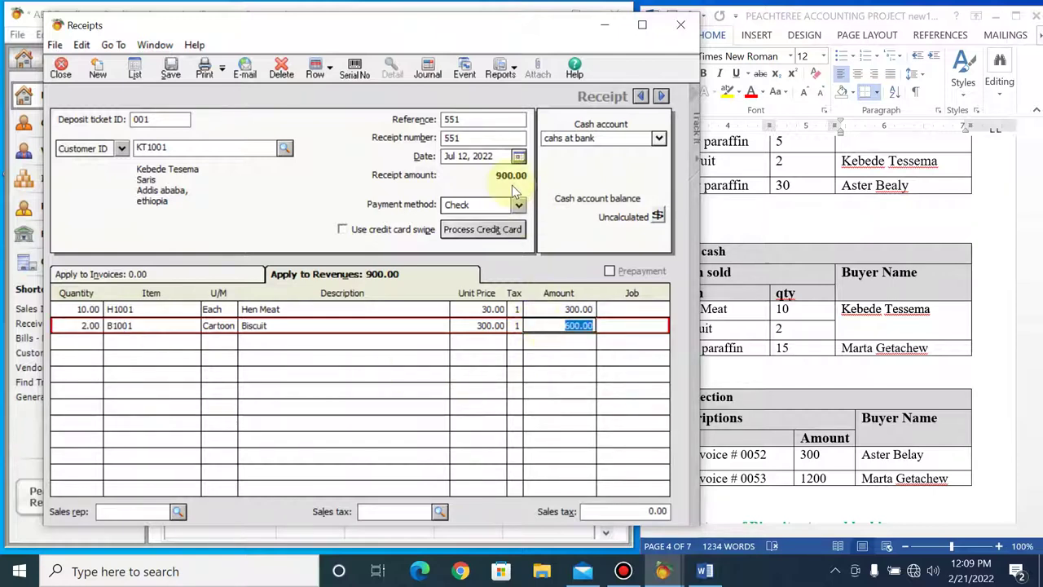
click(439, 512)
double_click(436, 359)
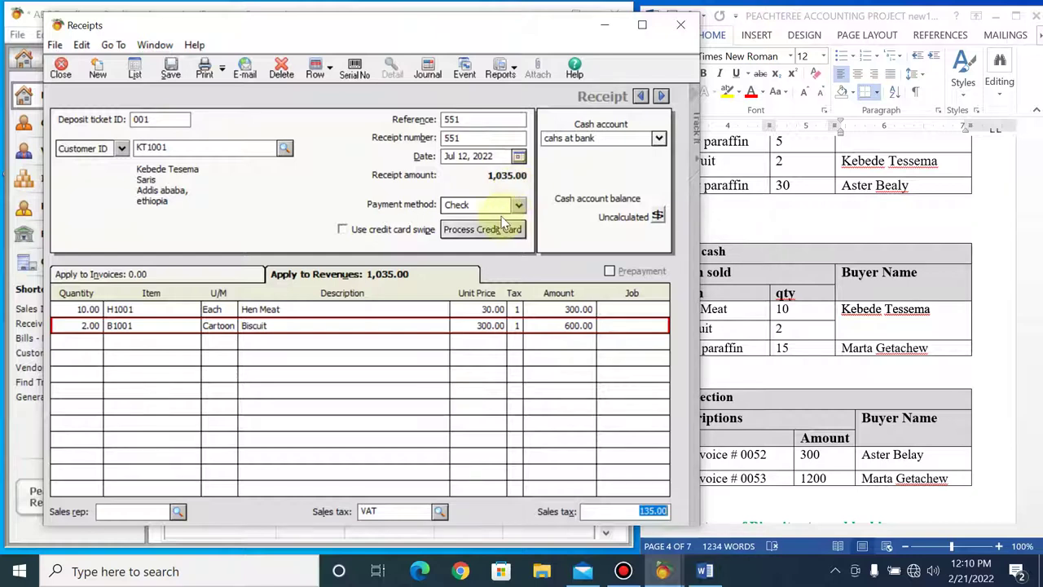
Step: Try to save the receipt with reference 551, and again with the reference changed to 001
click(172, 73)
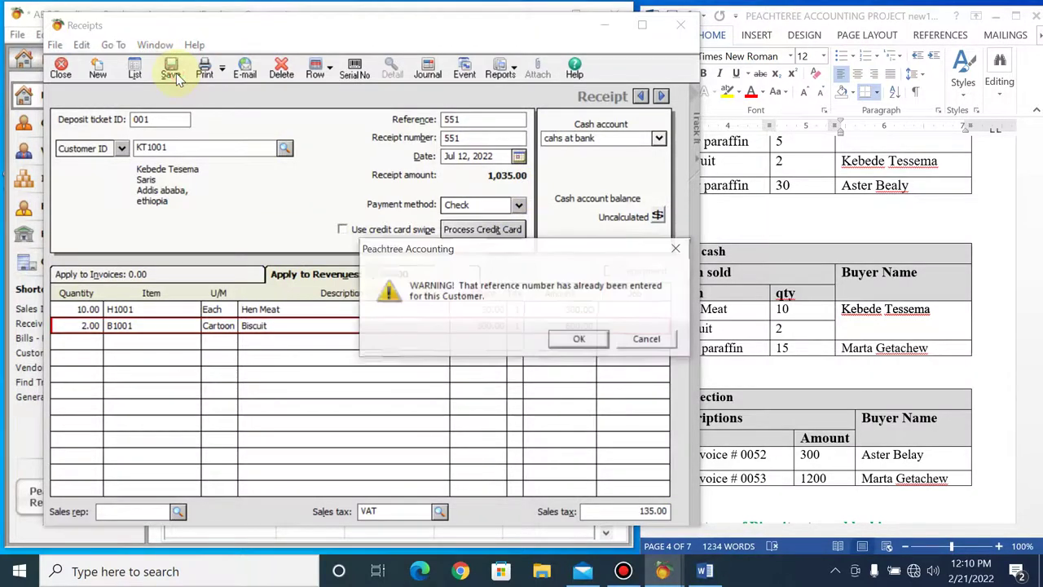
click(676, 248)
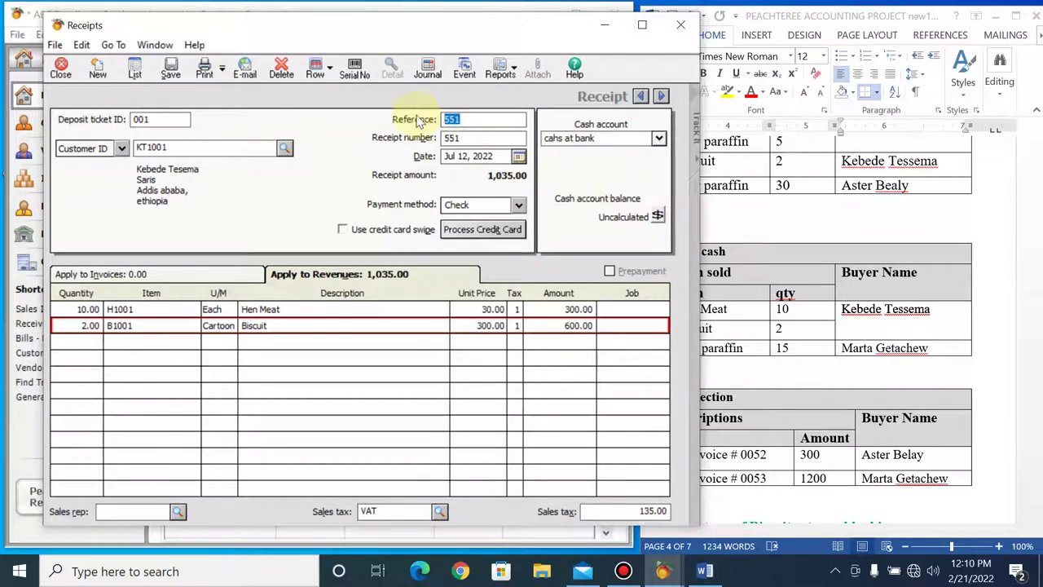
click(516, 116)
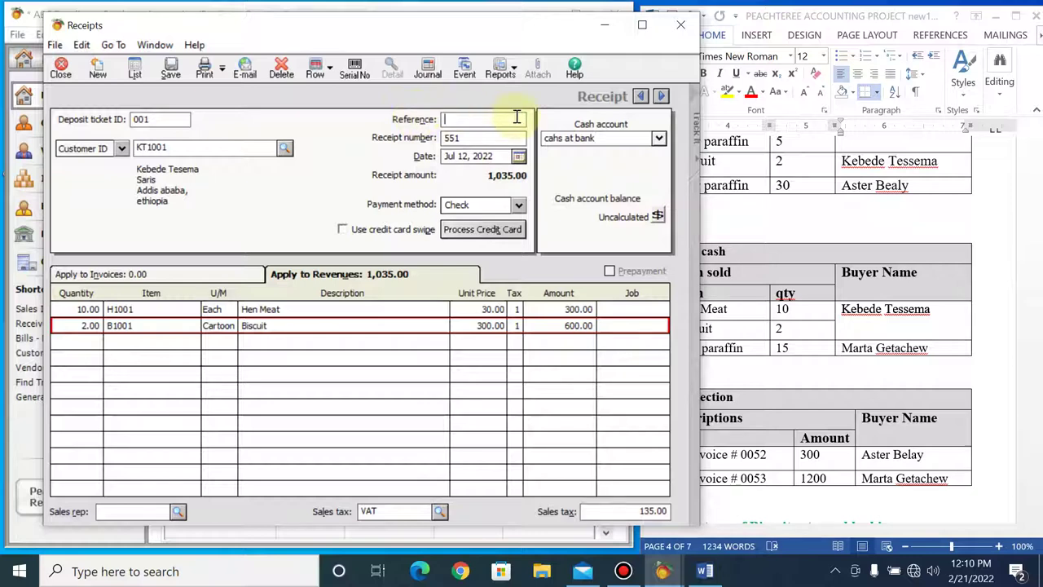
text(001)
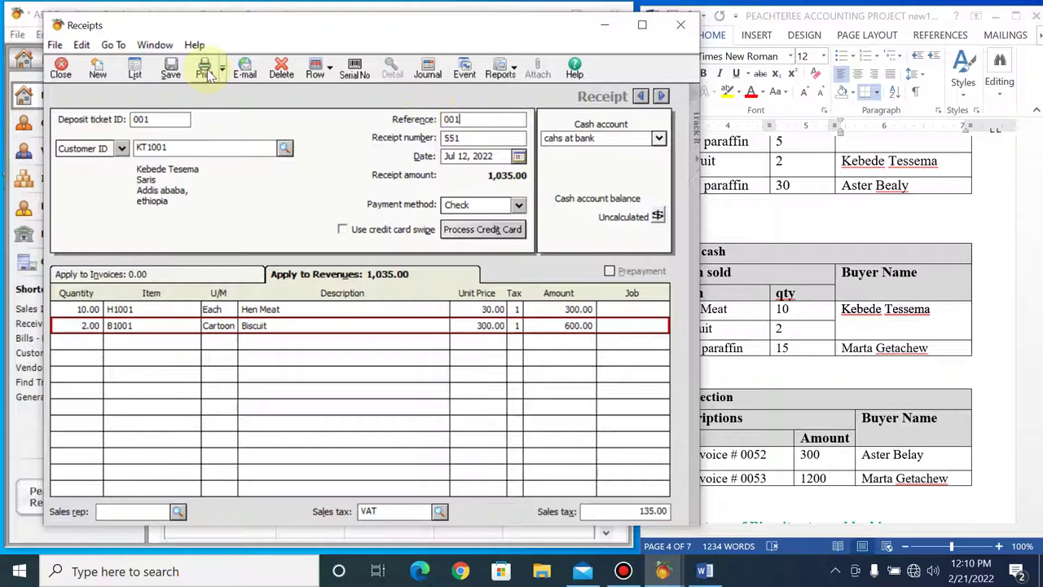
click(171, 72)
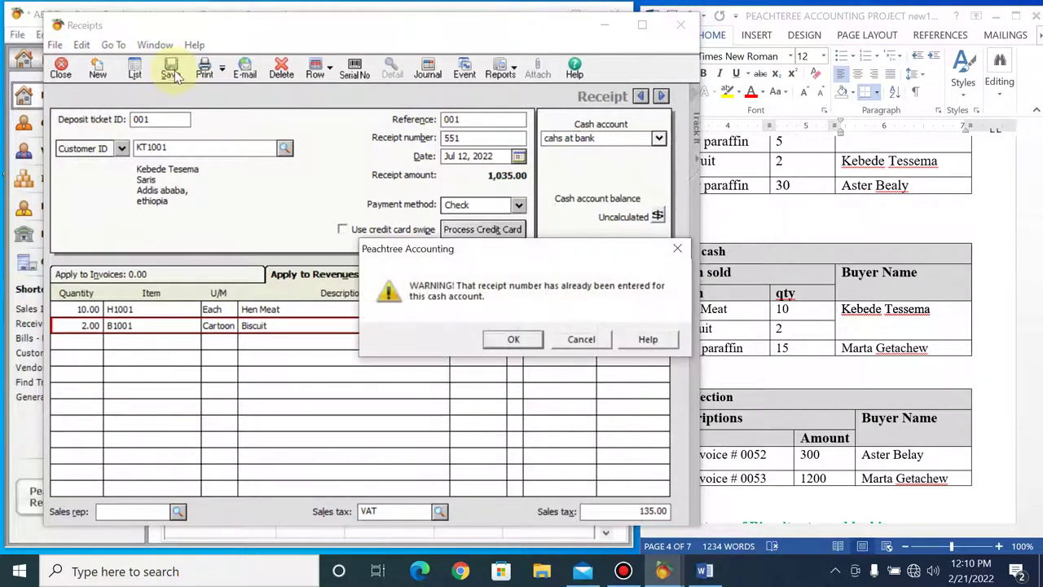
click(676, 248)
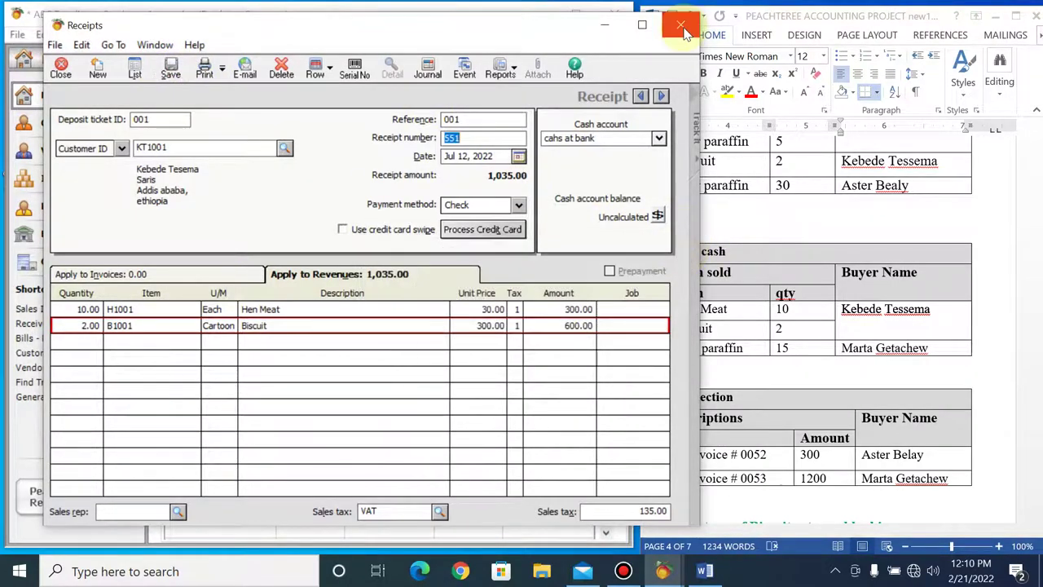
Step: Close the receipt without saving it and open a blank receipt again
click(680, 26)
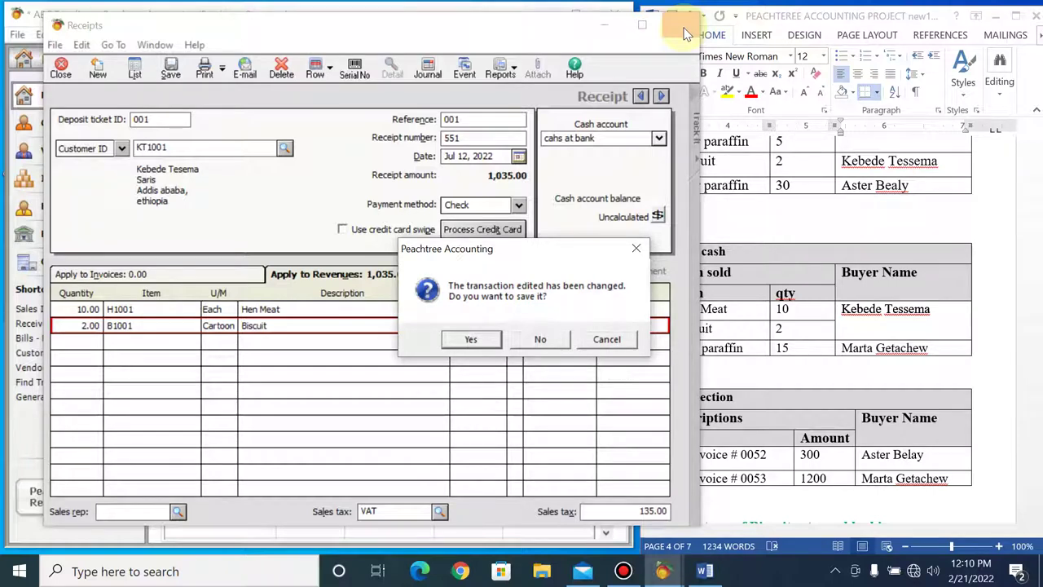
click(541, 339)
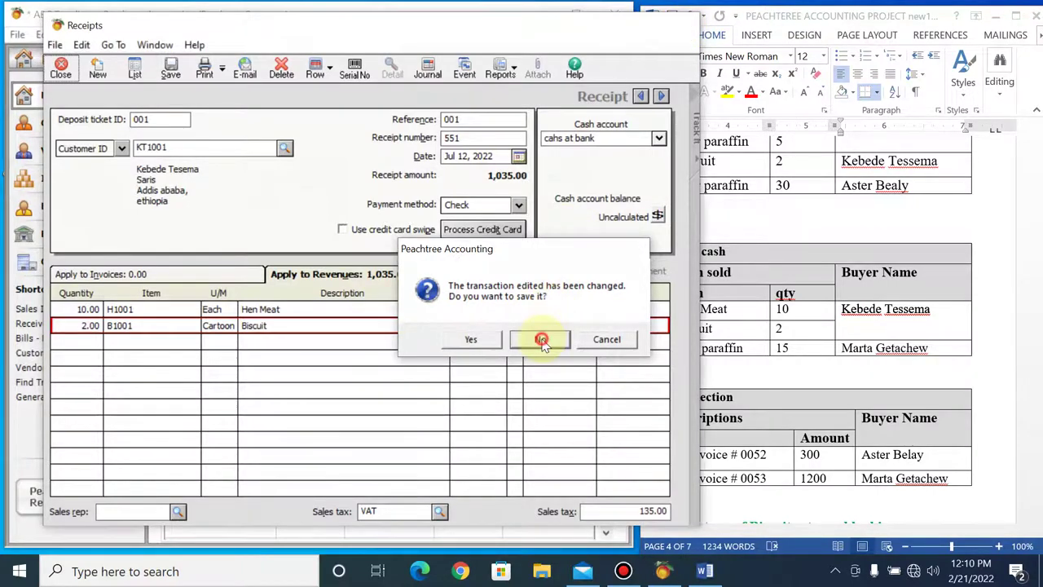
click(152, 35)
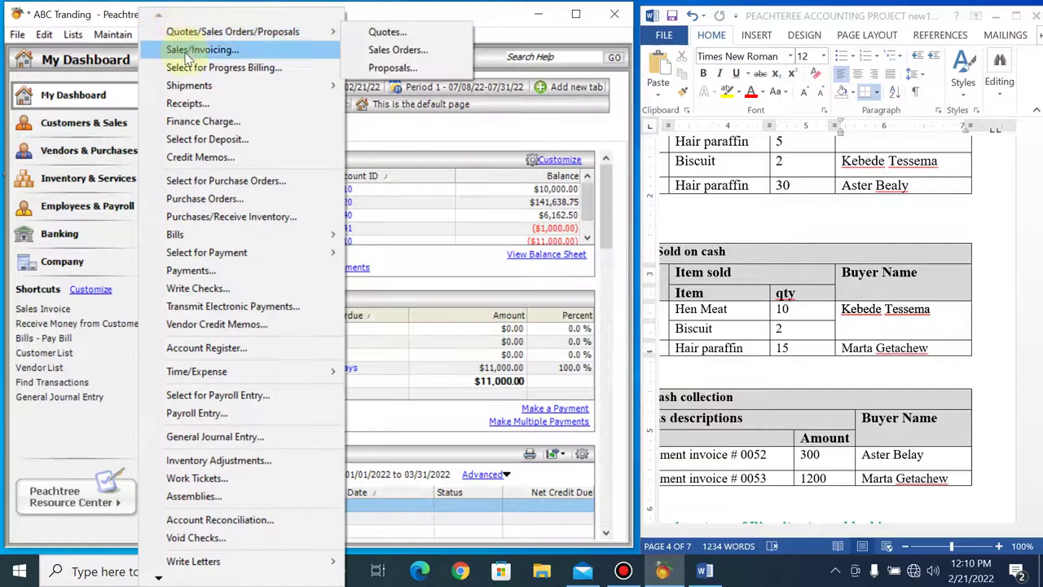
click(197, 110)
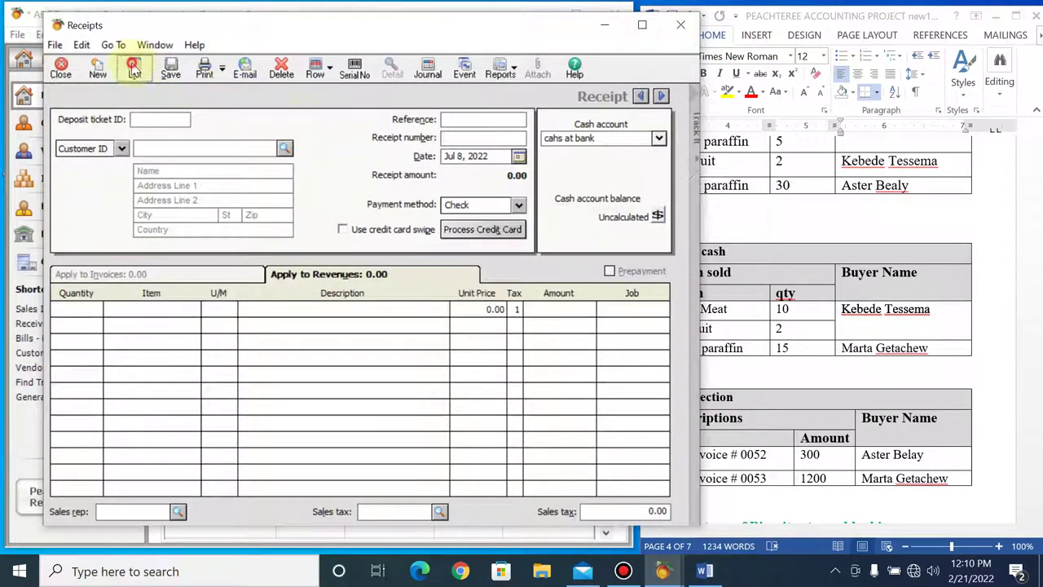
Step: Open the existing receipt 551 from the receipt list and delete it
click(133, 67)
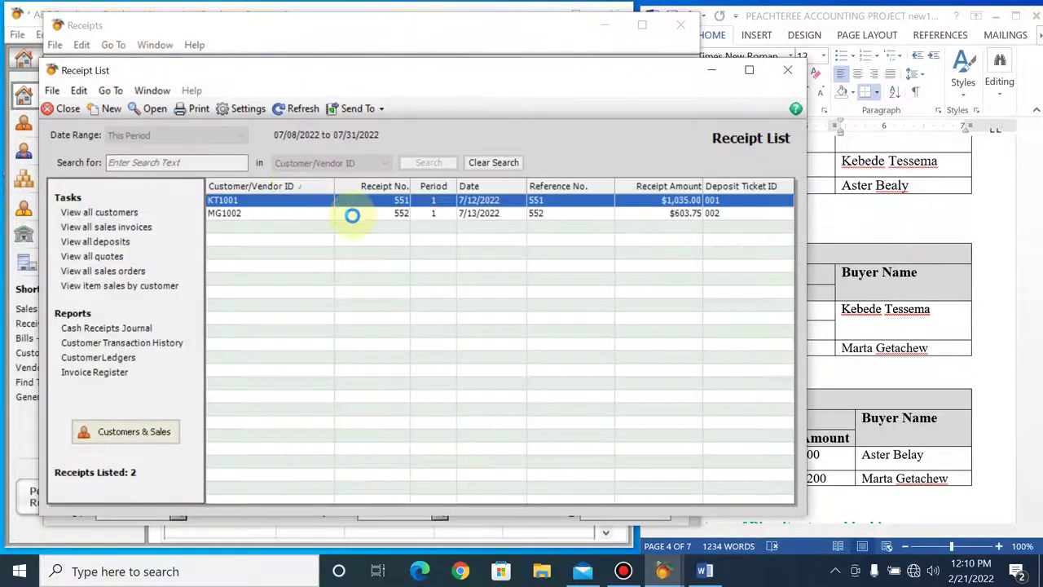
double_click(324, 203)
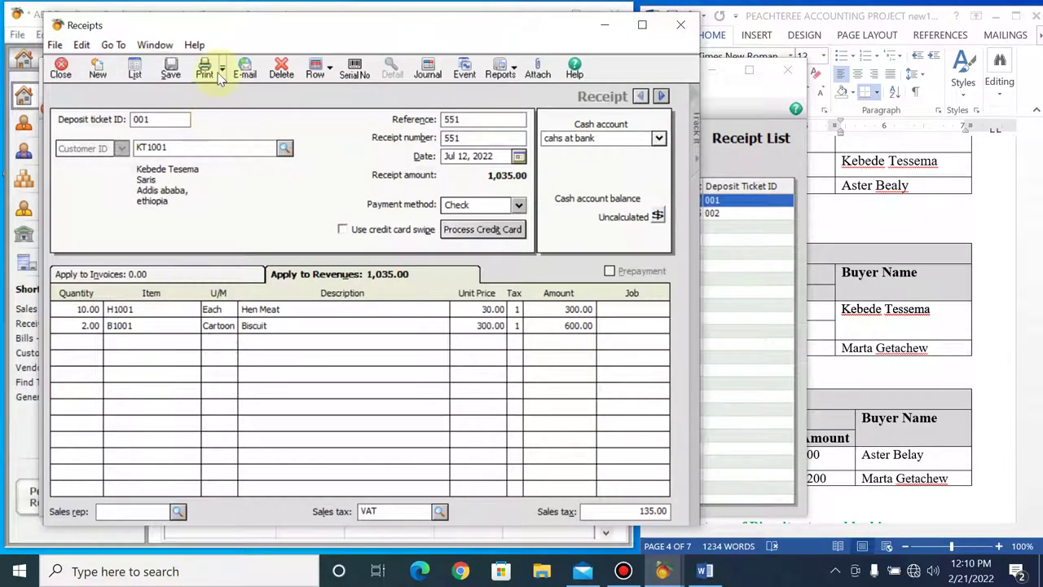
click(281, 67)
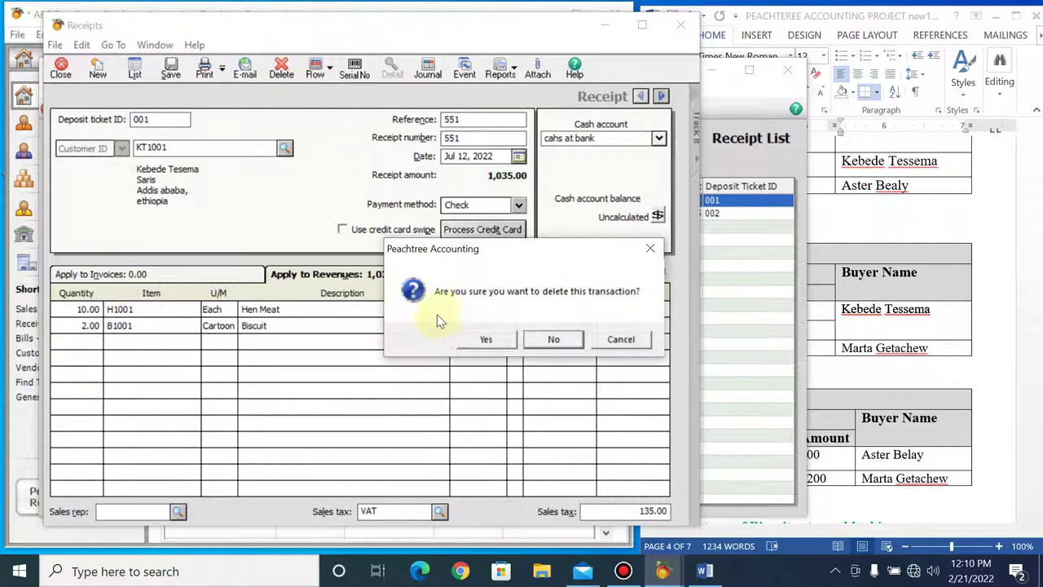
click(490, 339)
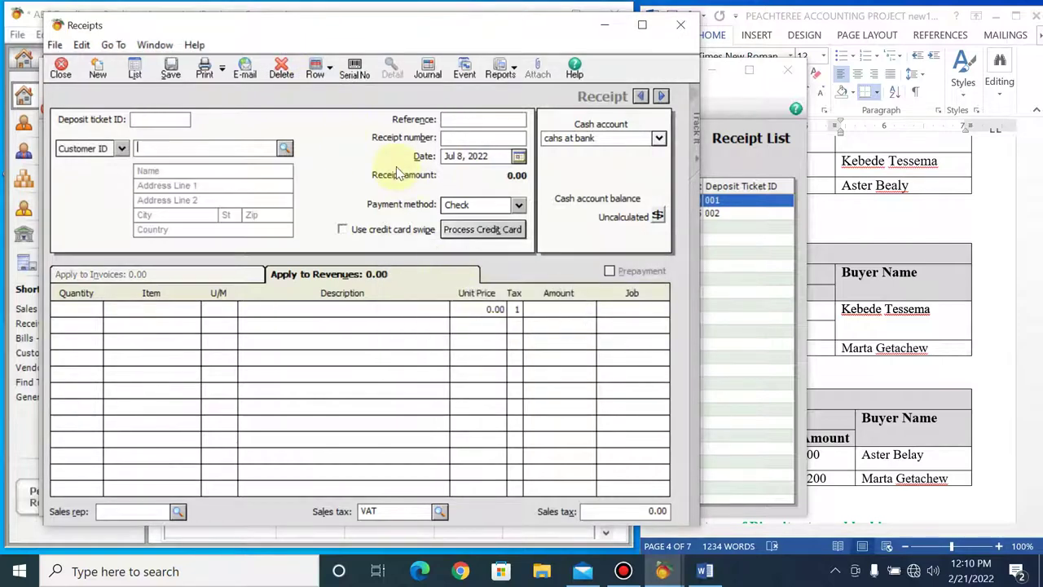
Step: Open the existing receipt 552 from the receipt list and delete it
click(136, 71)
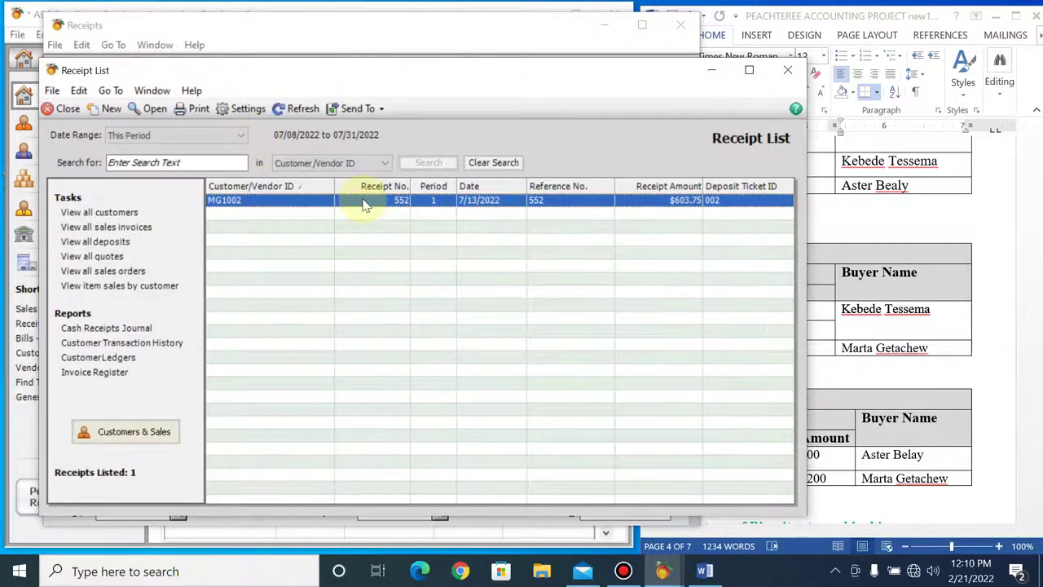
double_click(364, 202)
click(281, 68)
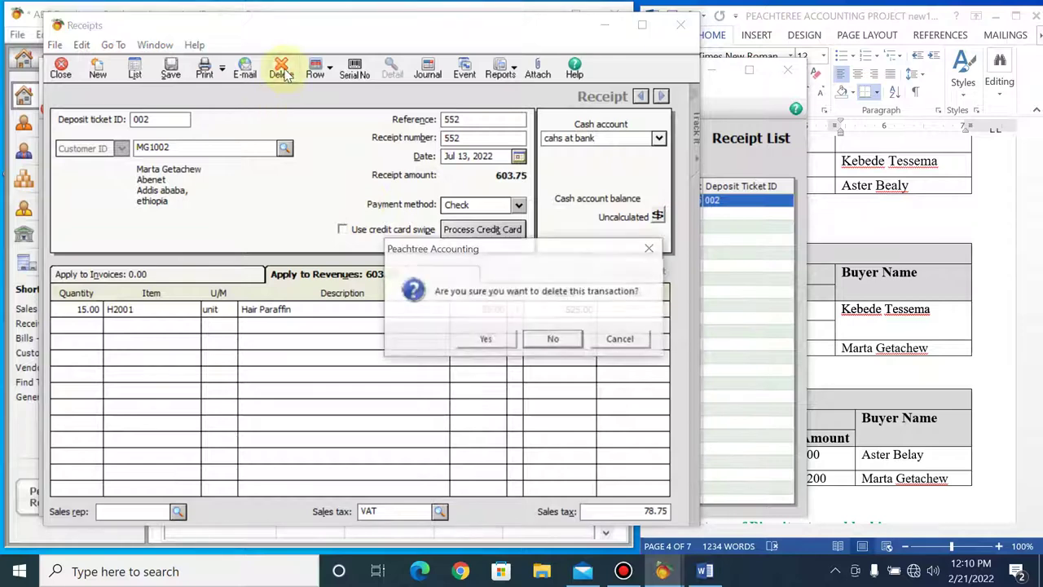
click(486, 339)
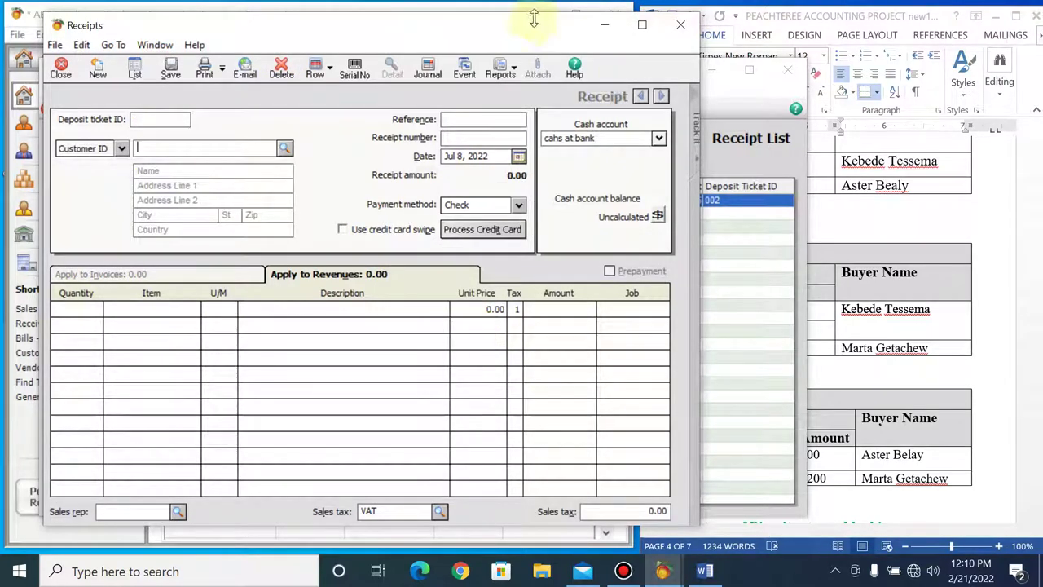
Step: Set the blank receipt's number and reference to 551, the date to Jul 12, 2022 and the deposit ticket ID to 001
drag(526, 26, 505, 31)
click(449, 133)
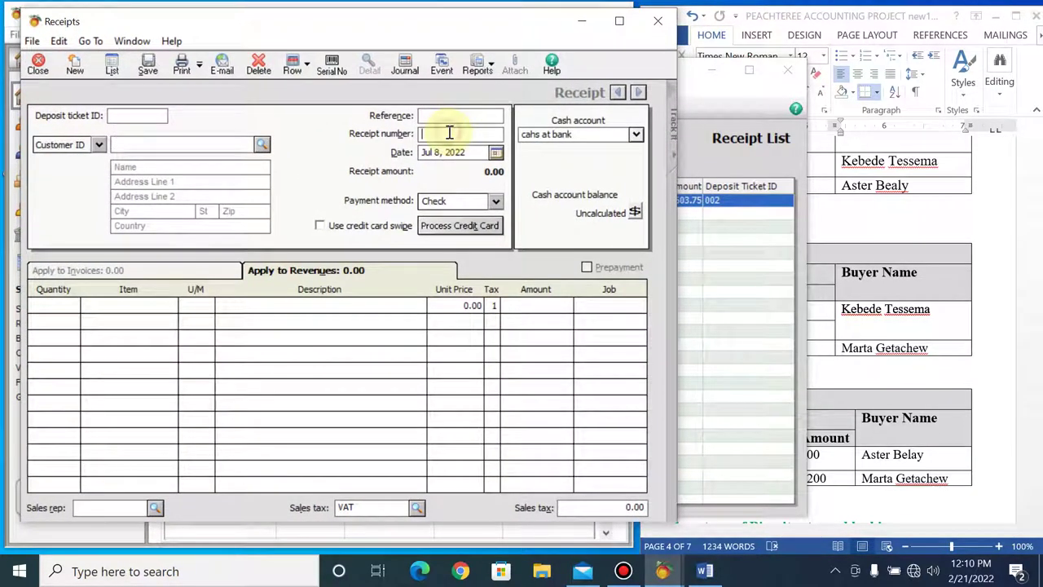
text(551)
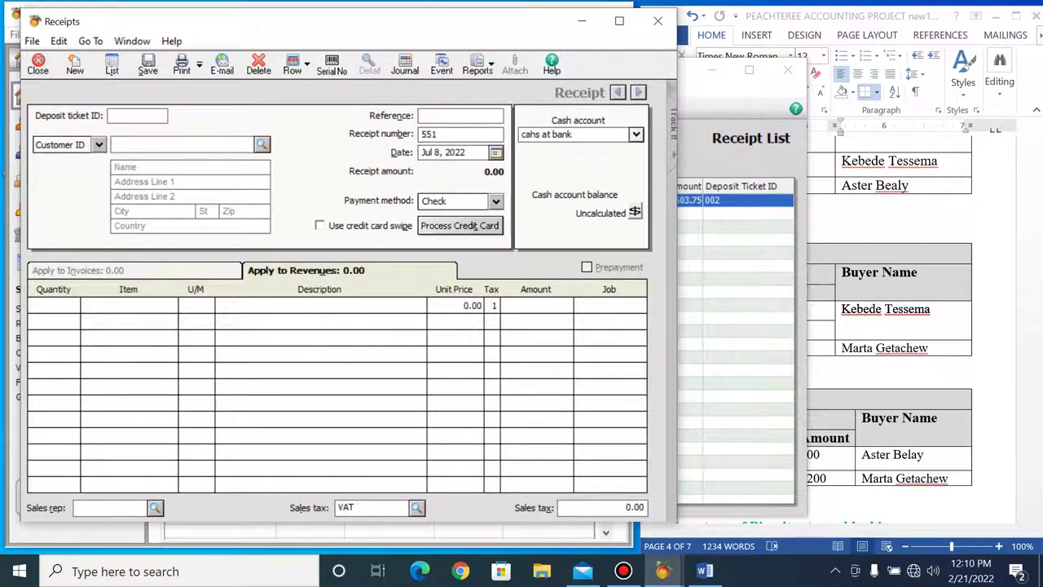
click(495, 153)
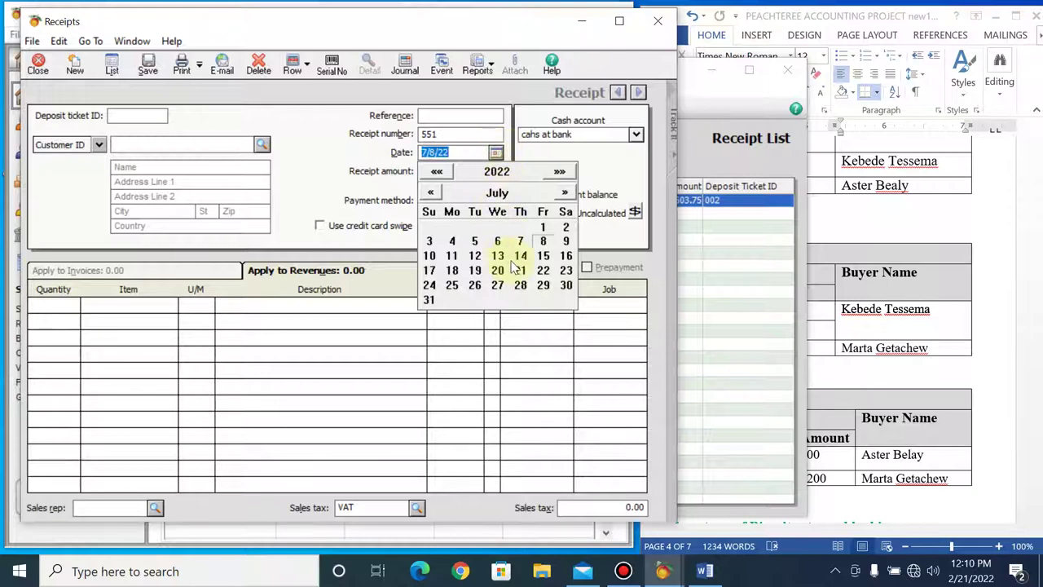
click(479, 257)
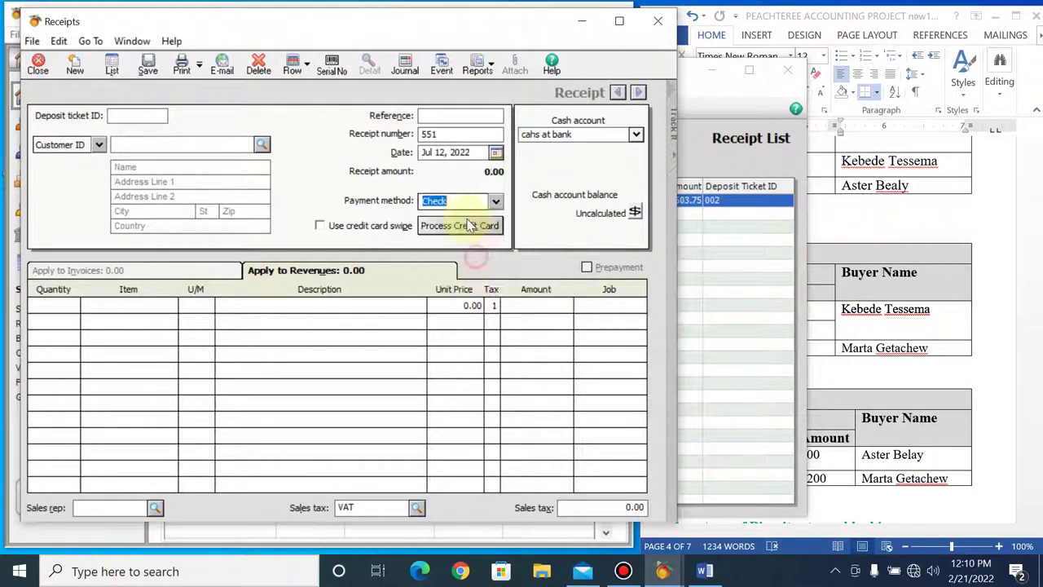
click(438, 118)
text(551)
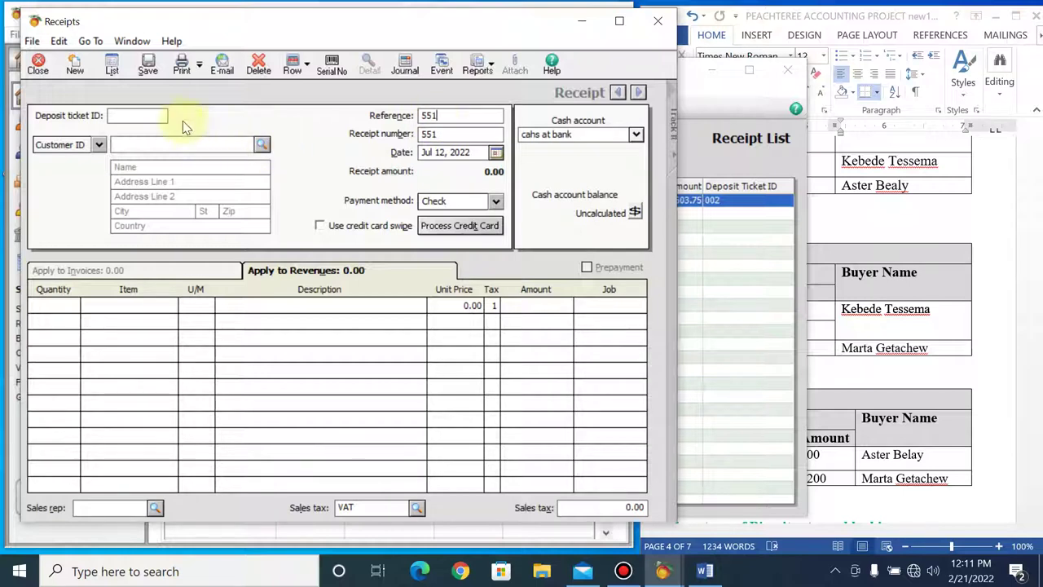
click(144, 117)
text(001)
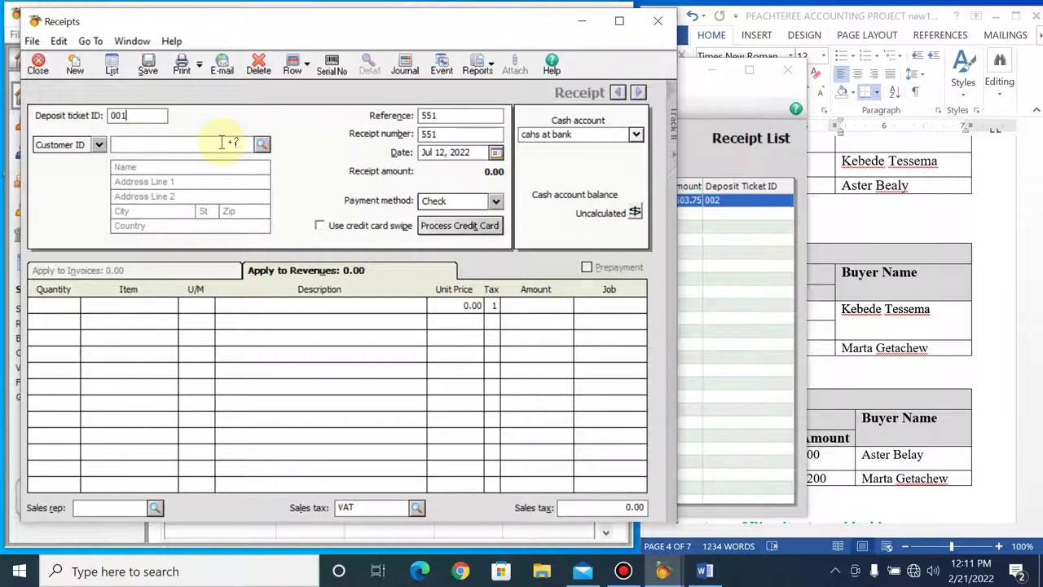
Step: Assign receipt 551 to the customer who bought Hen Meat and Biscuit for cash, and apply it to revenues
click(261, 144)
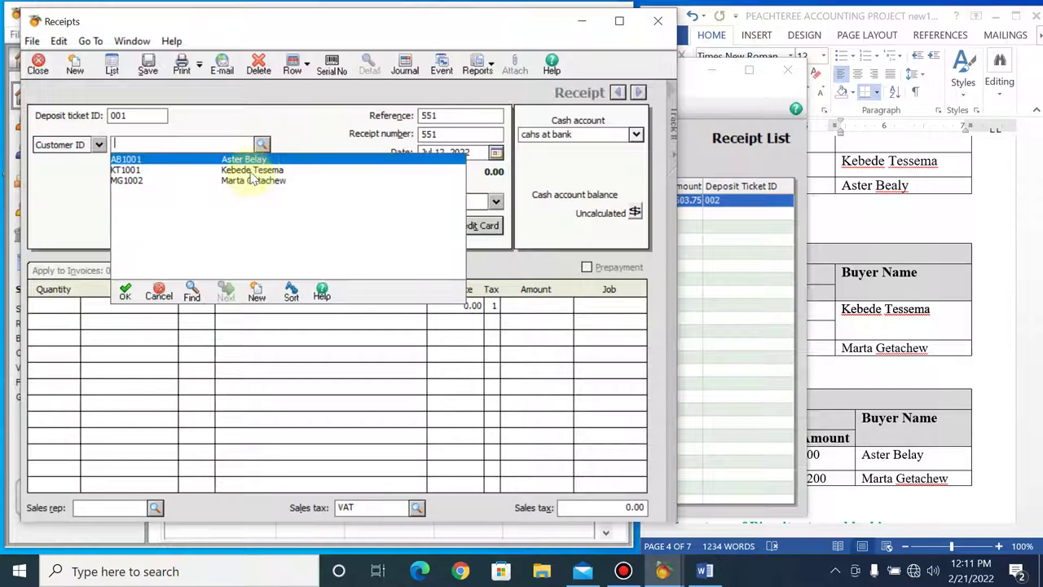
double_click(251, 171)
click(285, 272)
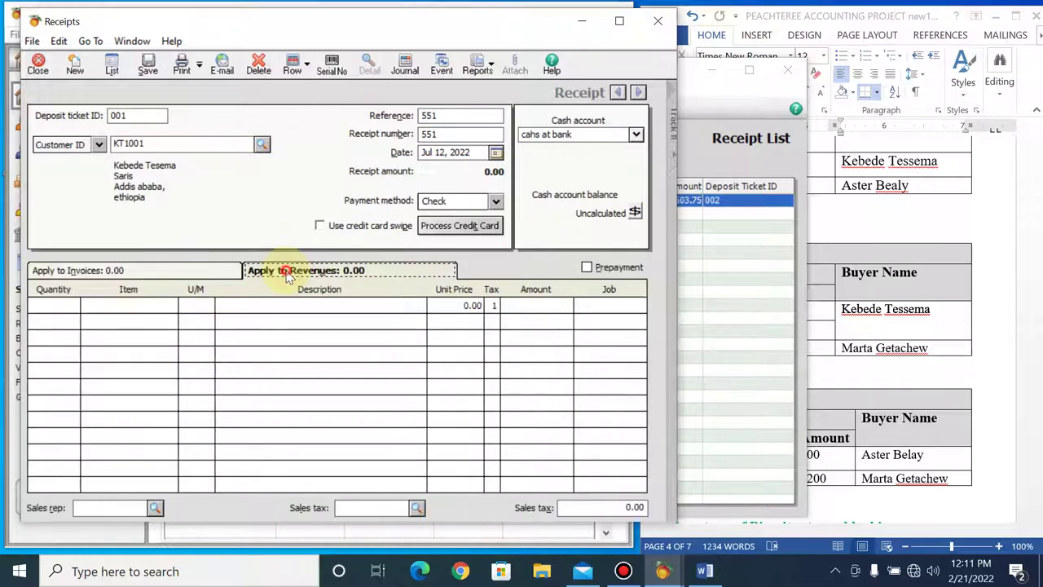
click(895, 368)
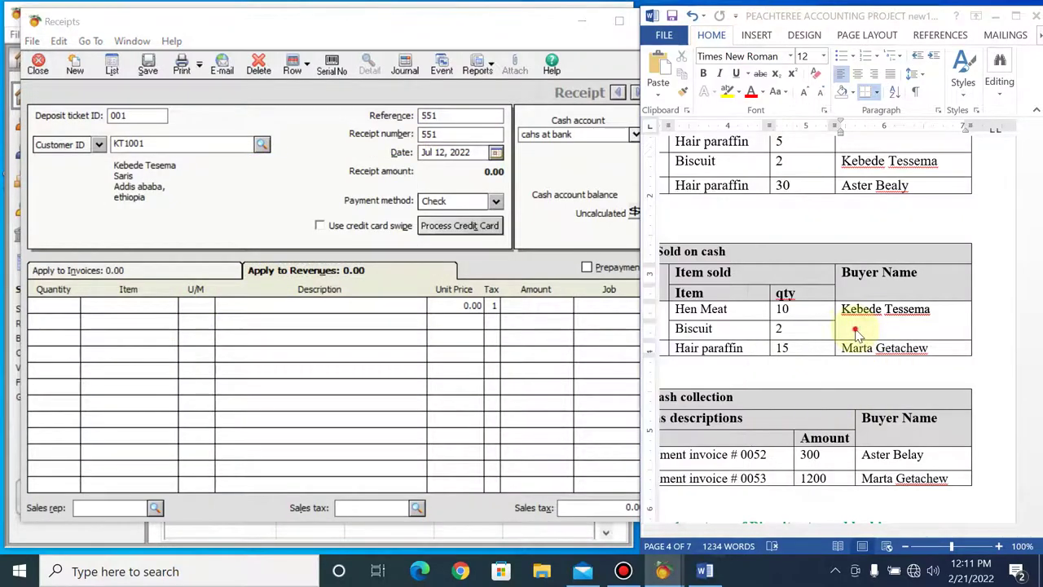
Step: Add item H1001 (Hen Meat) as the first line of the receipt with a quantity of 10
click(163, 306)
text(H1001)
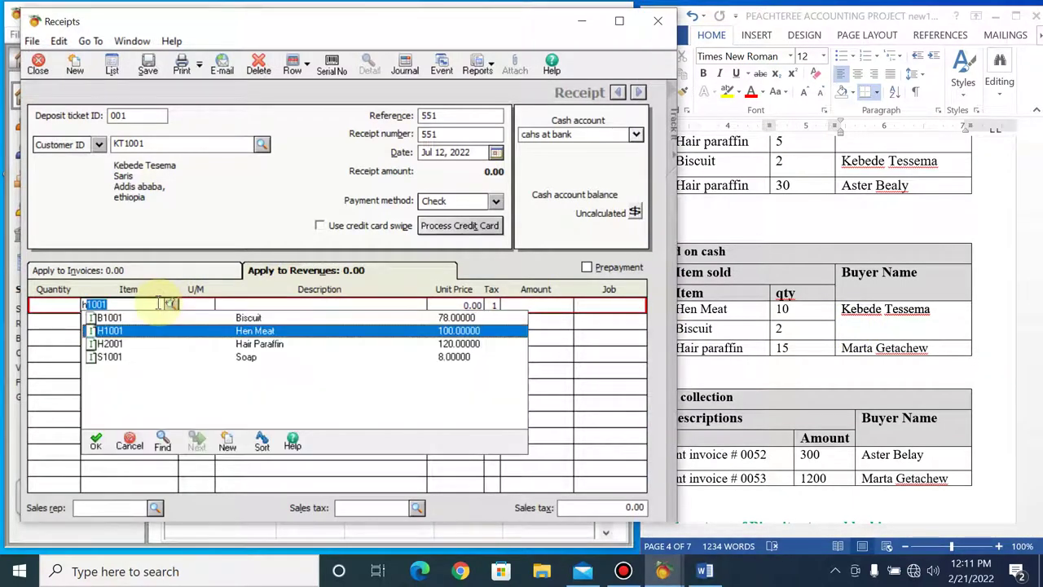
double_click(225, 331)
click(56, 305)
text(10)
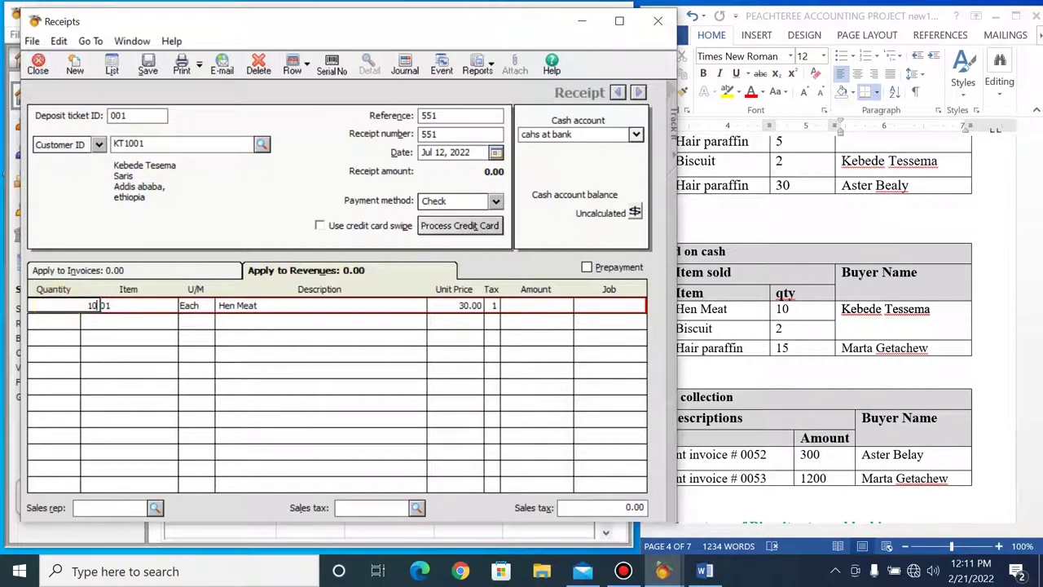
Step: Add item B1001 (Biscuit) as the second line of the receipt with a quantity of 2
click(131, 321)
click(169, 322)
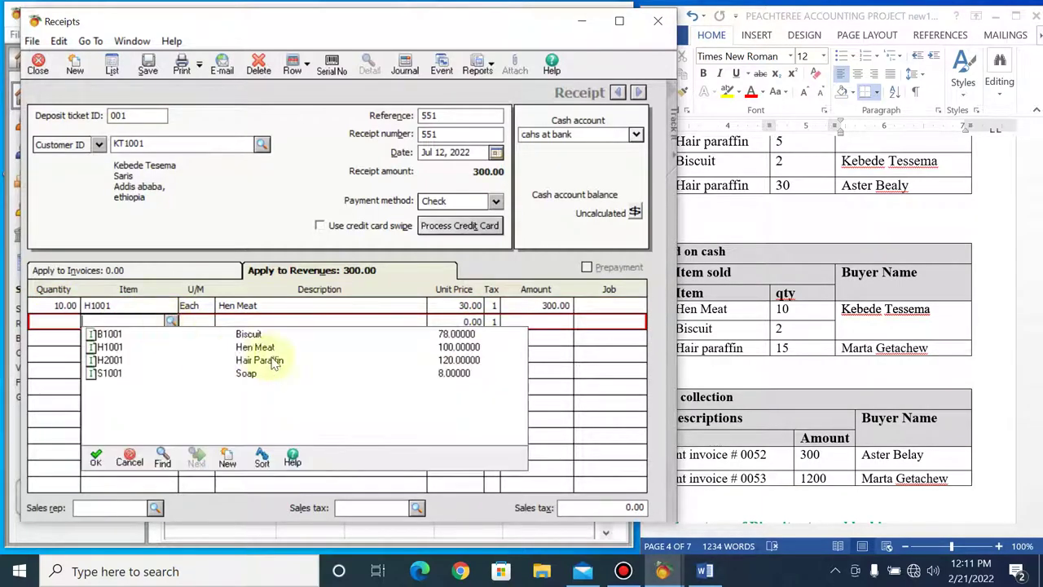
double_click(255, 334)
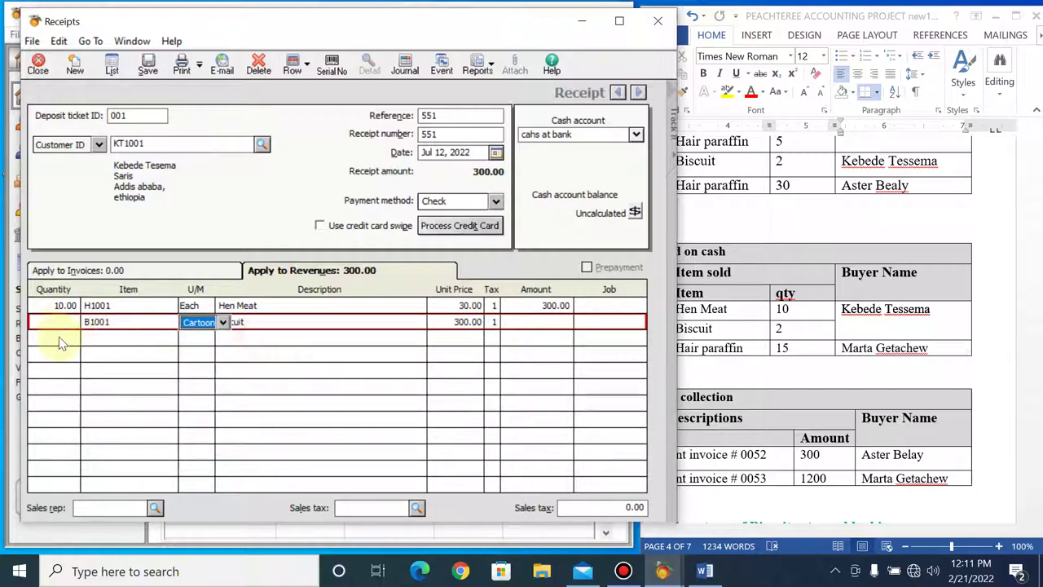
click(51, 323)
text(2)
click(167, 321)
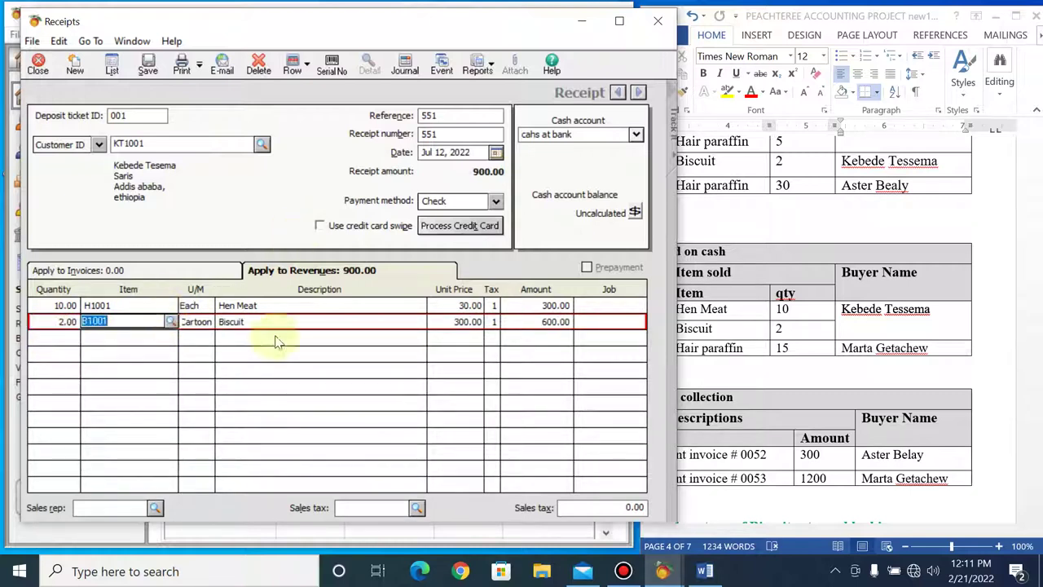
Step: Apply VAT as the sales tax on receipt 551 and save the receipt
click(416, 508)
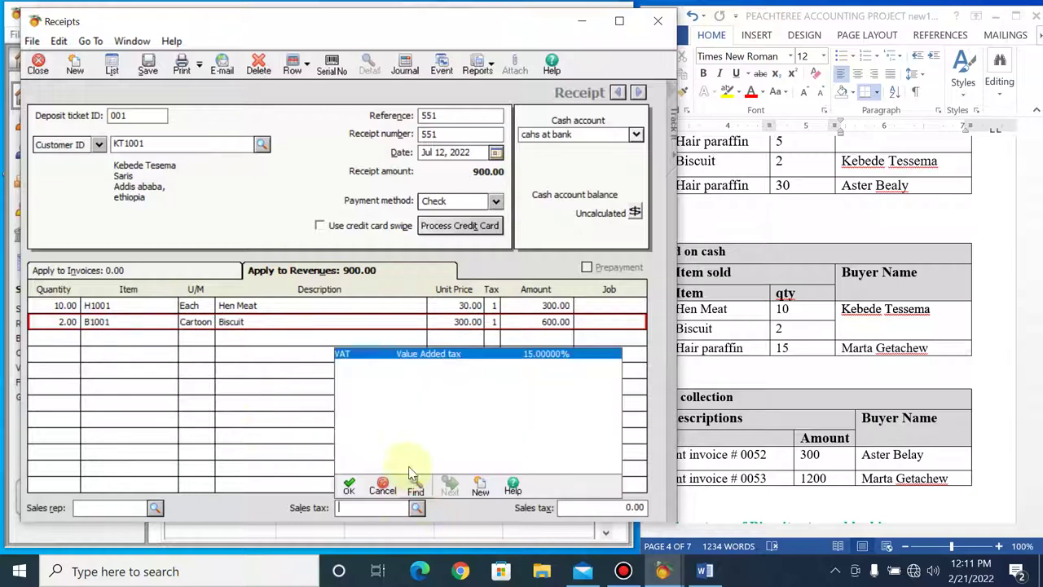
double_click(391, 353)
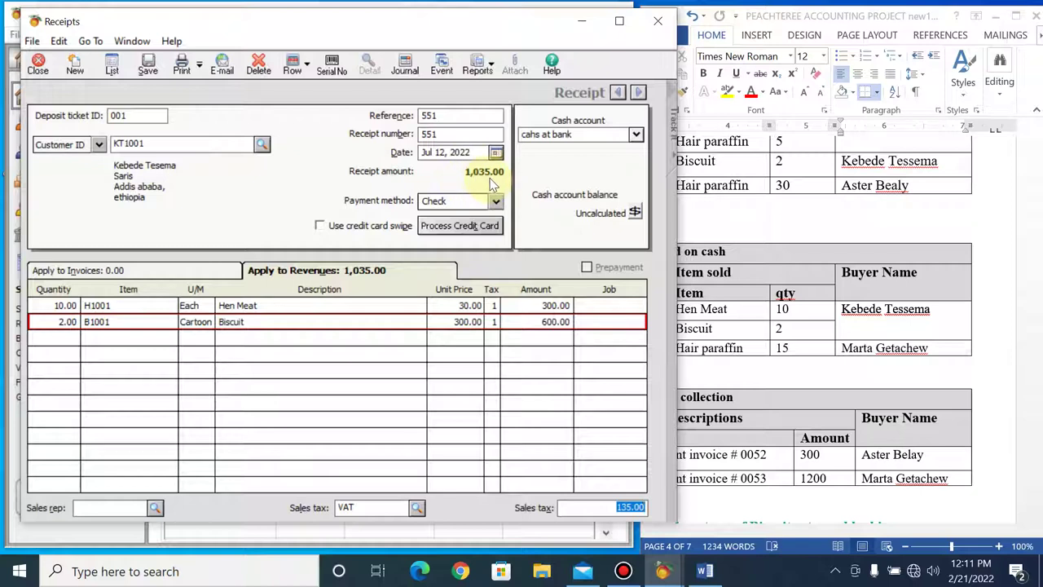
click(149, 69)
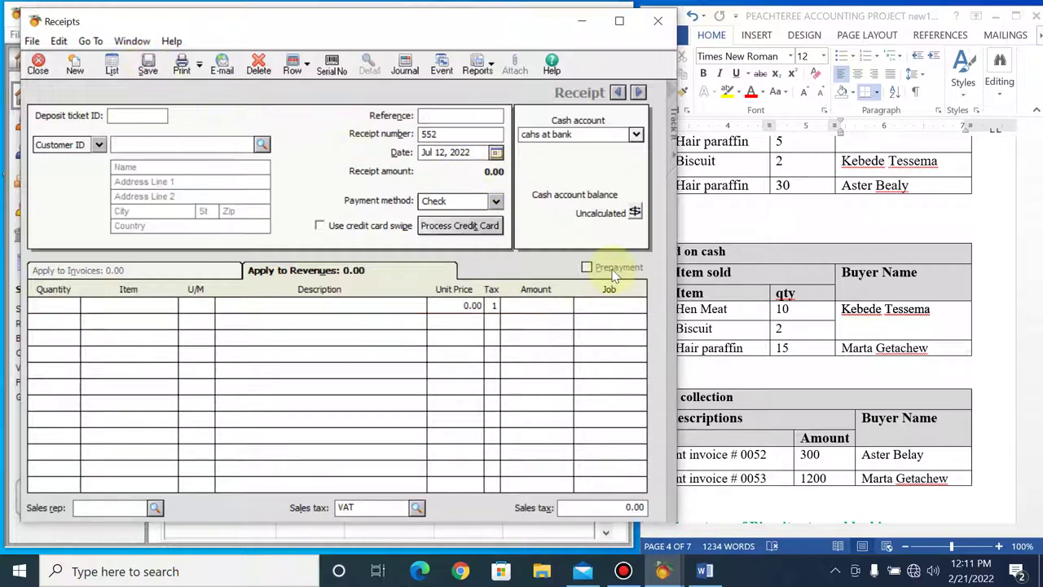
Step: Check the second cash sale in the Word document, then give receipt 552 reference 552, date Jul 13, 2022 and deposit ticket ID 002
click(767, 333)
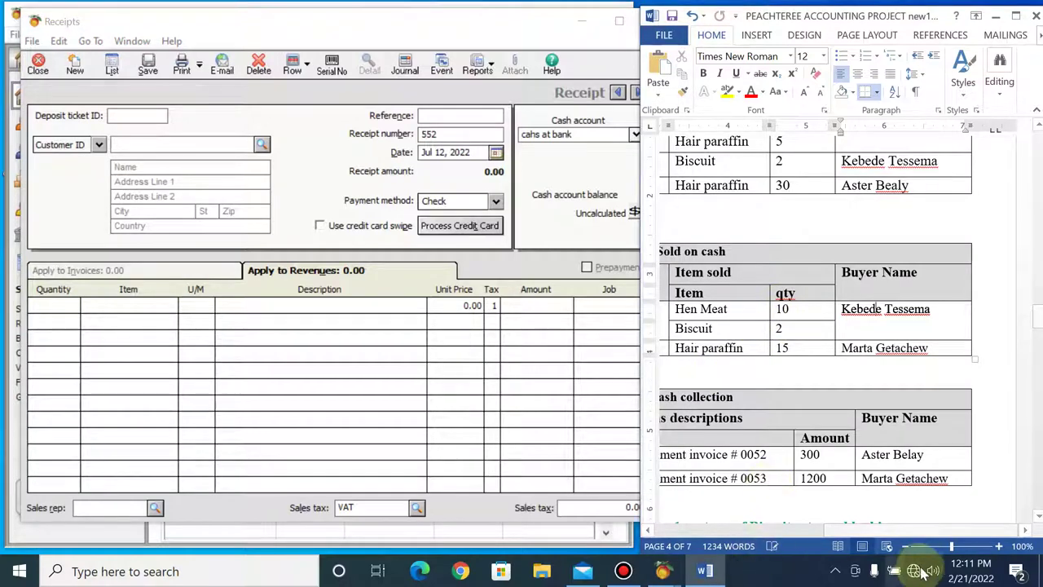
drag(914, 536, 880, 542)
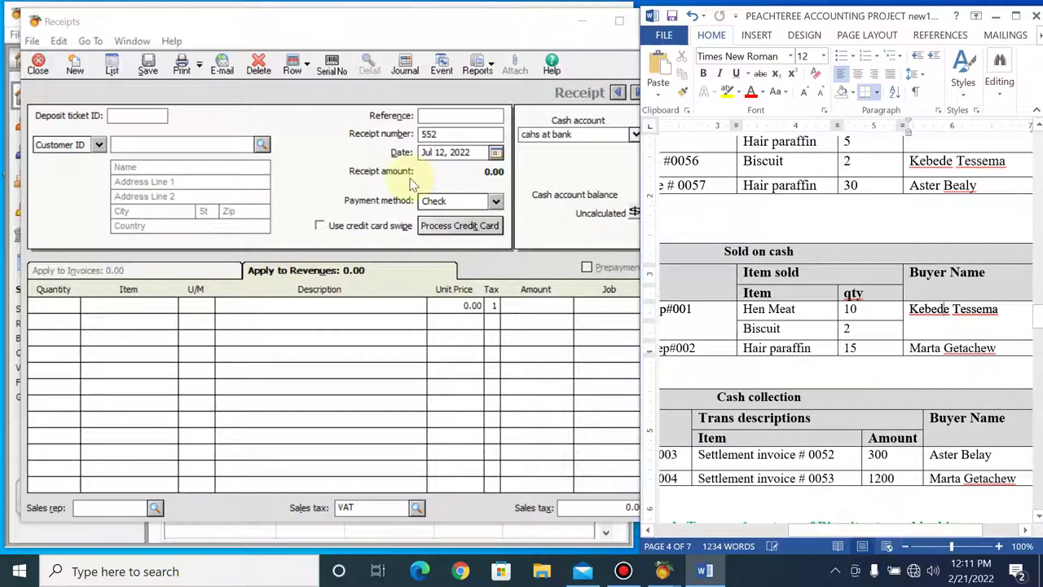
double_click(444, 135)
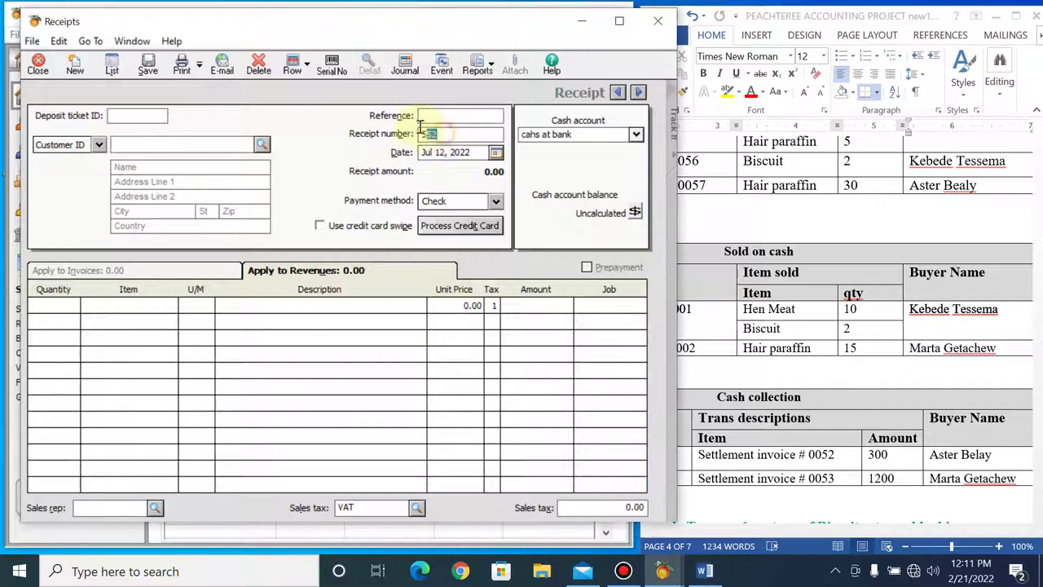
click(447, 119)
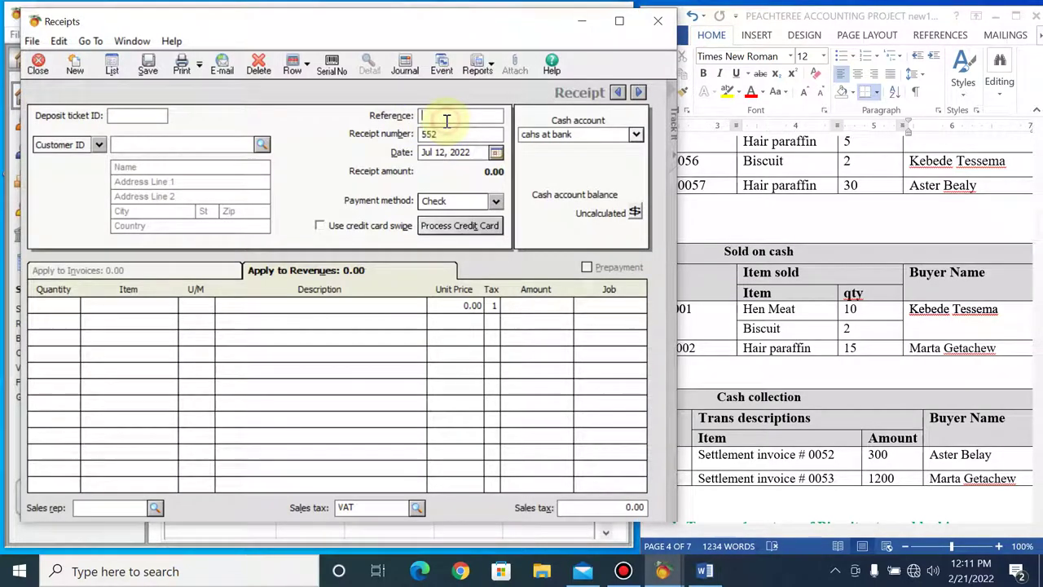
click(496, 154)
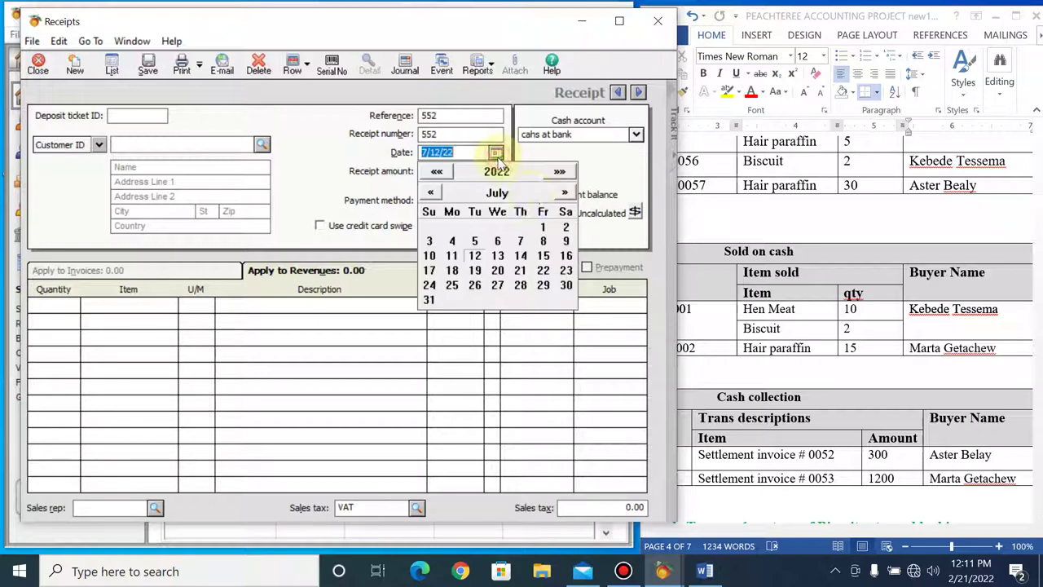
click(498, 256)
click(114, 118)
text(002)
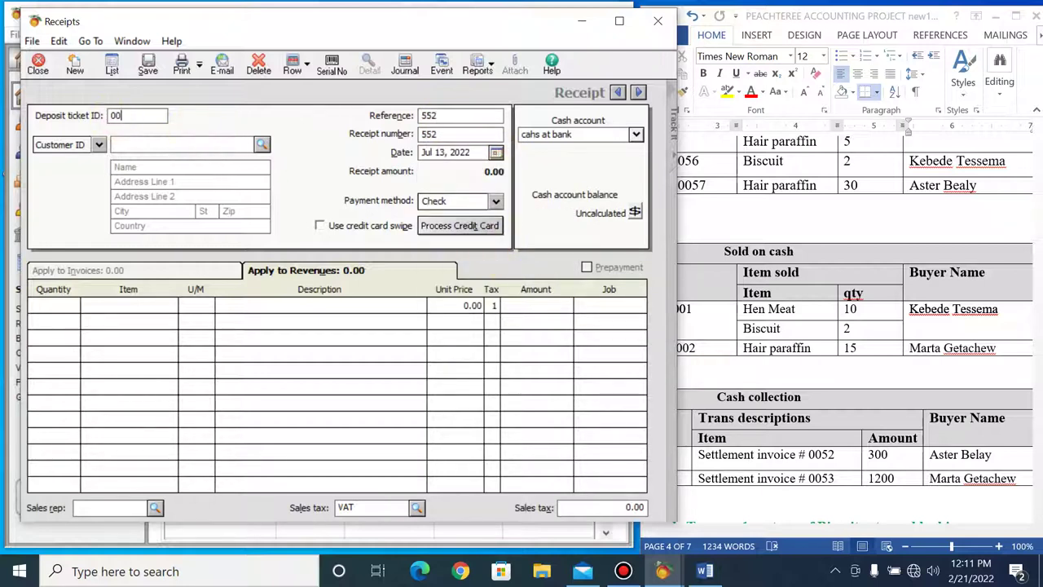
Step: Assign receipt 552 to the customer who bought Hair paraffin for cash, and apply it to revenues
click(262, 144)
double_click(257, 181)
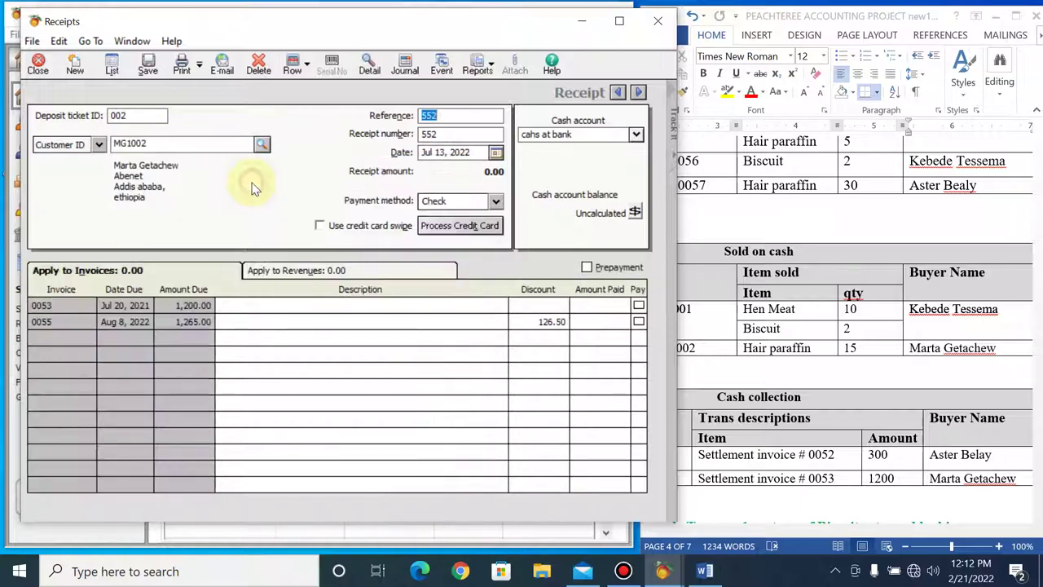
click(298, 273)
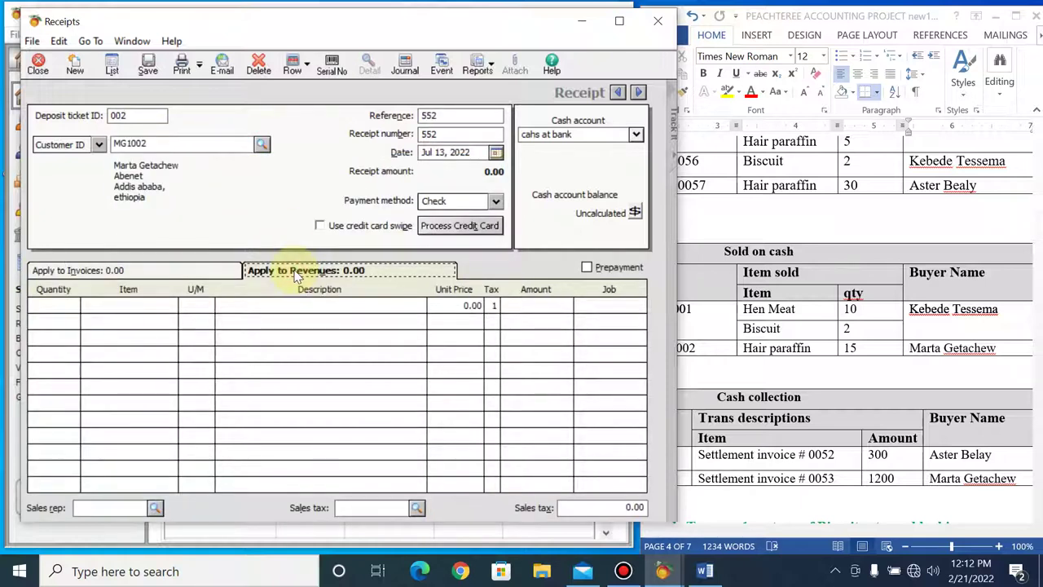
Step: Add item H2001 (Hair Paraffin) to receipt 552 with a quantity of 15
click(138, 307)
click(131, 305)
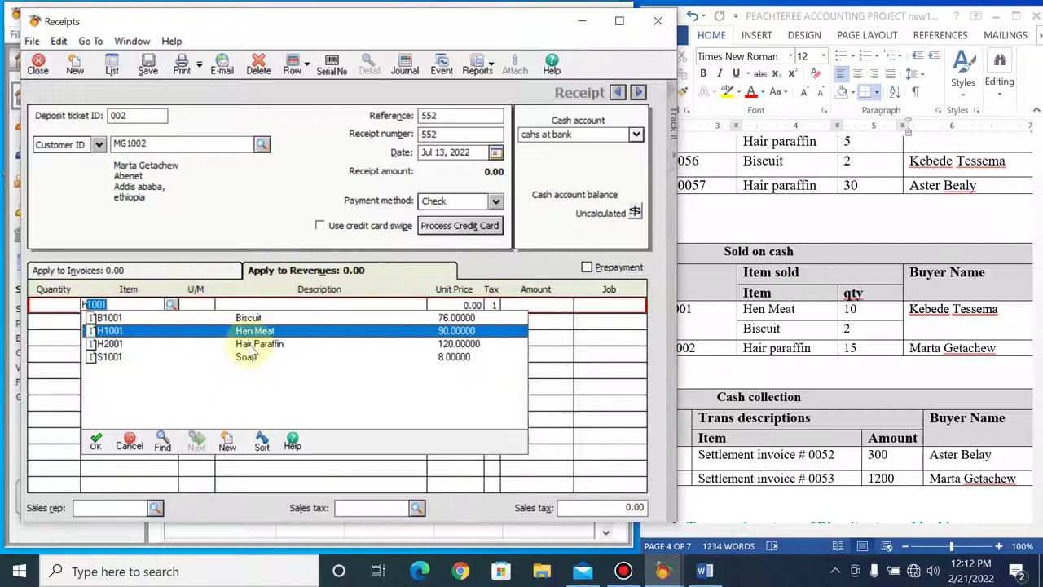
double_click(249, 343)
click(56, 306)
text(15)
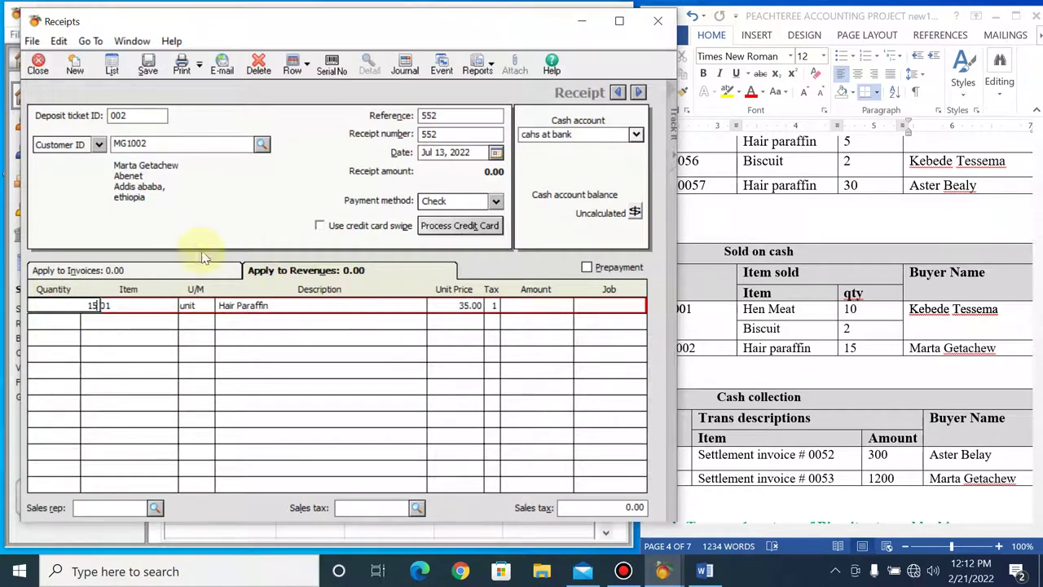
click(531, 314)
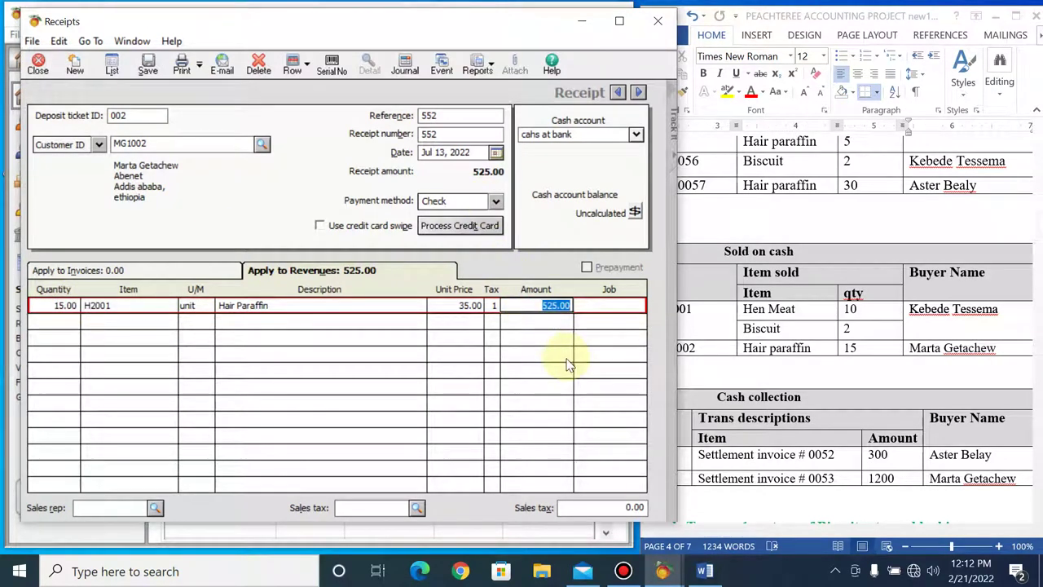
Step: Apply VAT as the sales tax on receipt 552 and save the receipt
click(416, 507)
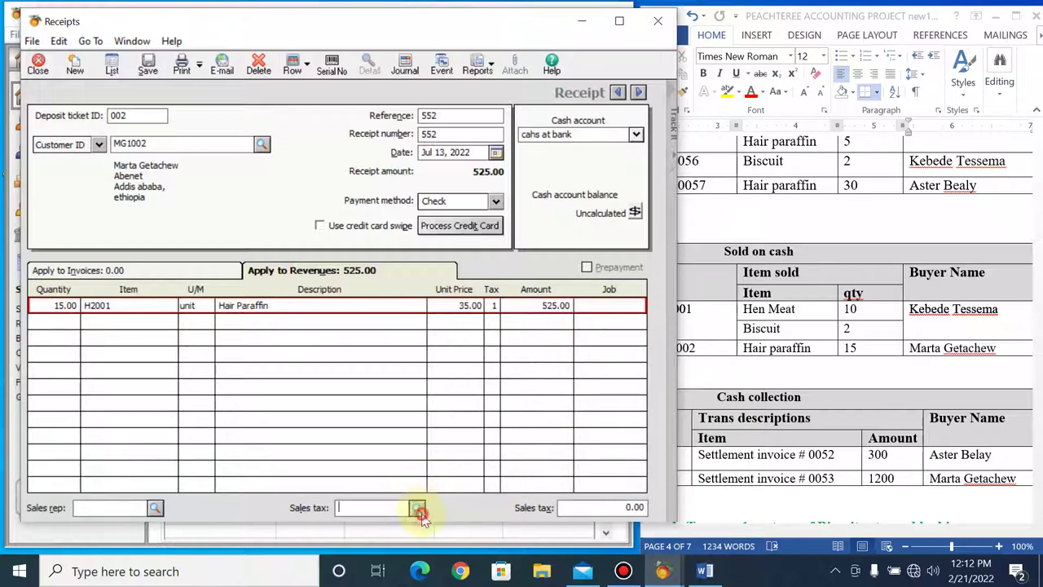
double_click(398, 352)
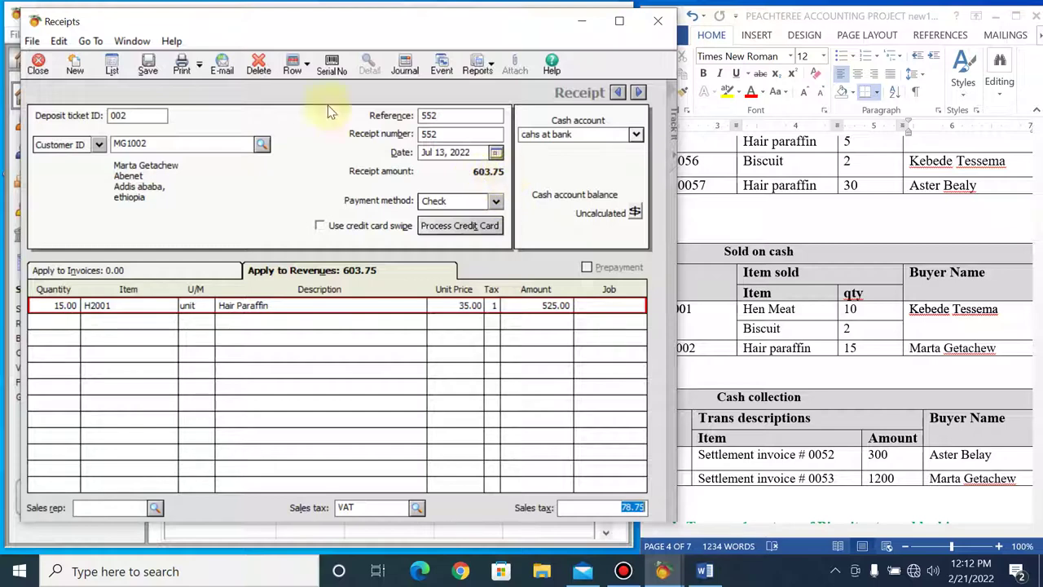
click(147, 66)
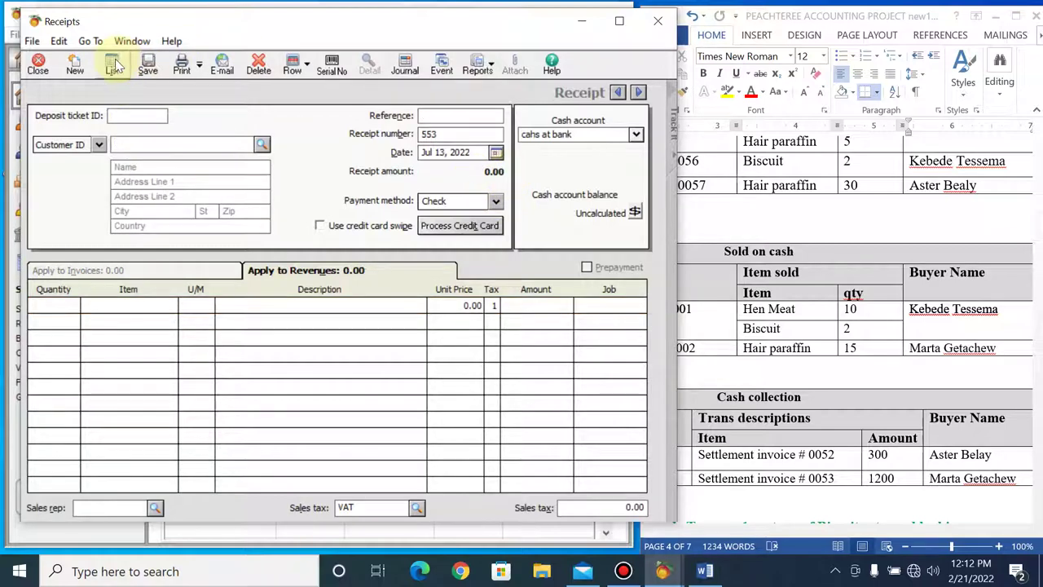
Step: Review receipt 551 from the list of saved receipts, then close the receipt and the list
click(113, 65)
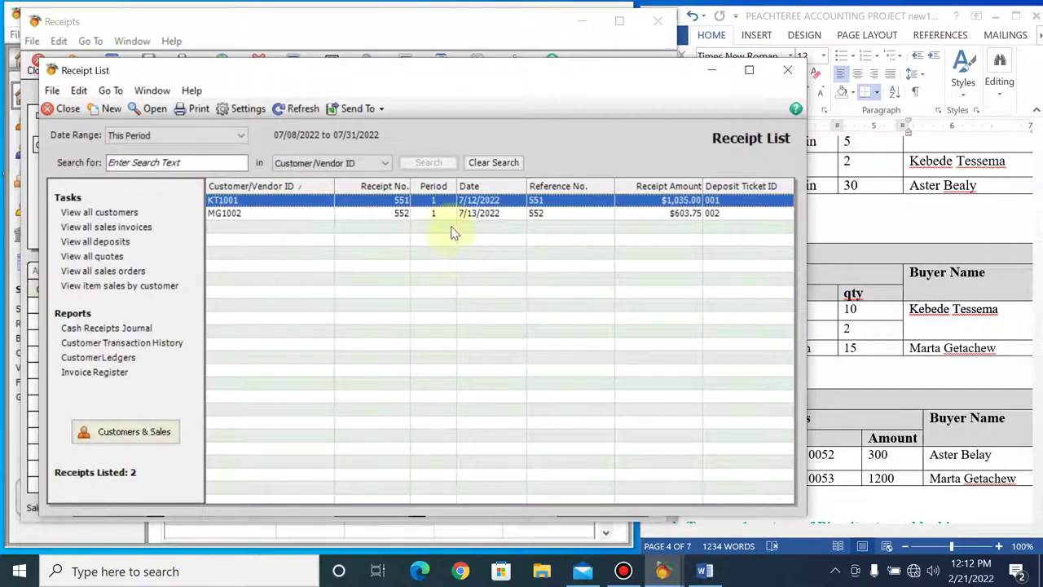
double_click(403, 200)
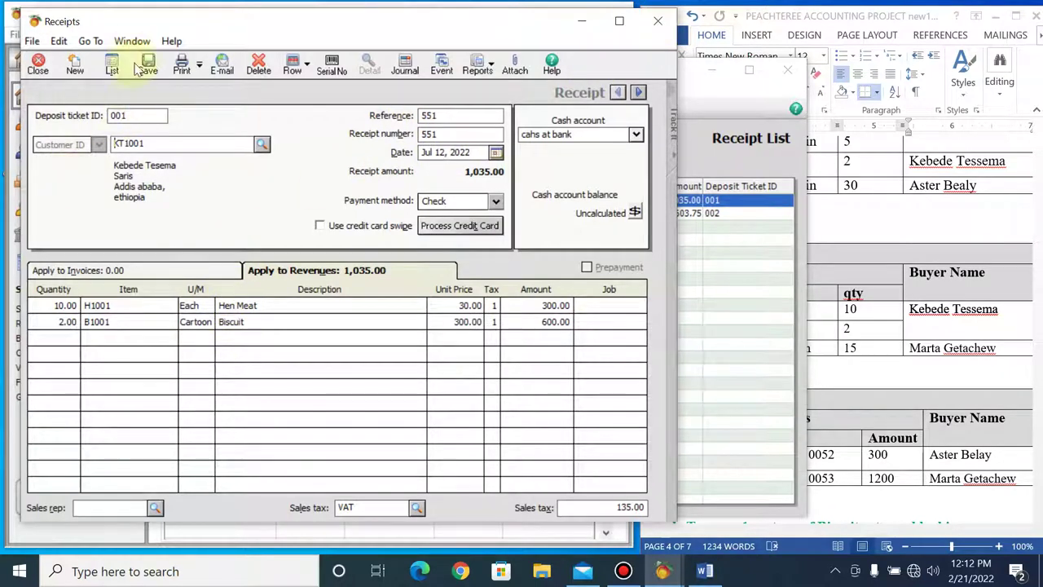
click(659, 21)
click(787, 70)
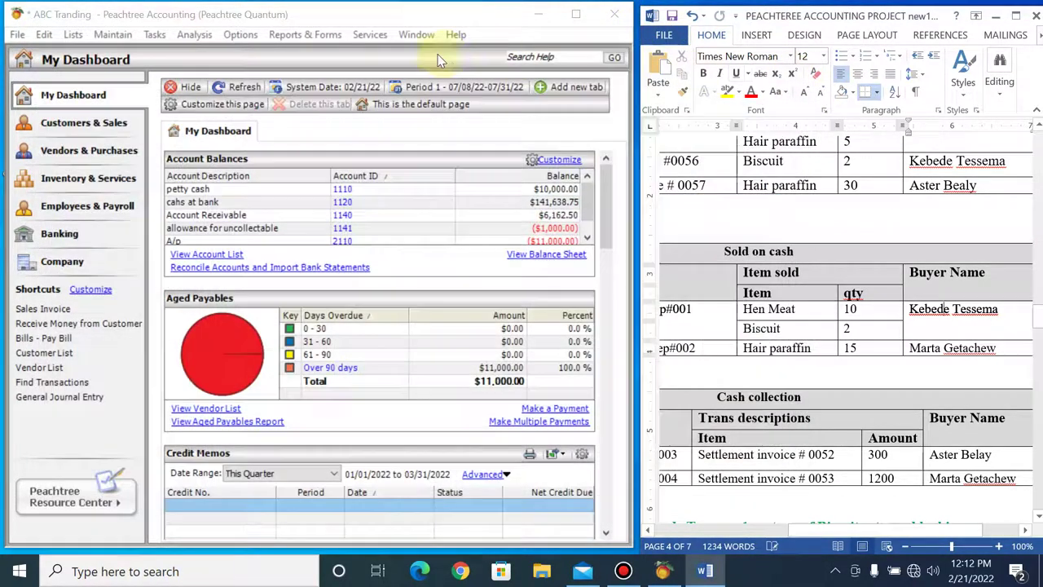
Step: Display the Cash Receipts Journal from the Accounts Receivable reports and check the receipt behind entry 551
click(305, 34)
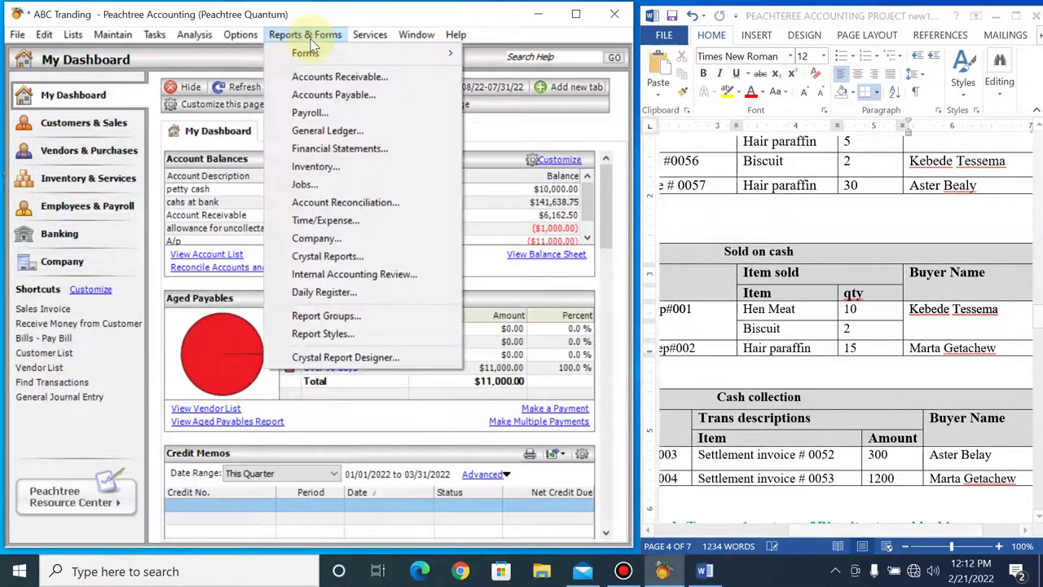
click(334, 78)
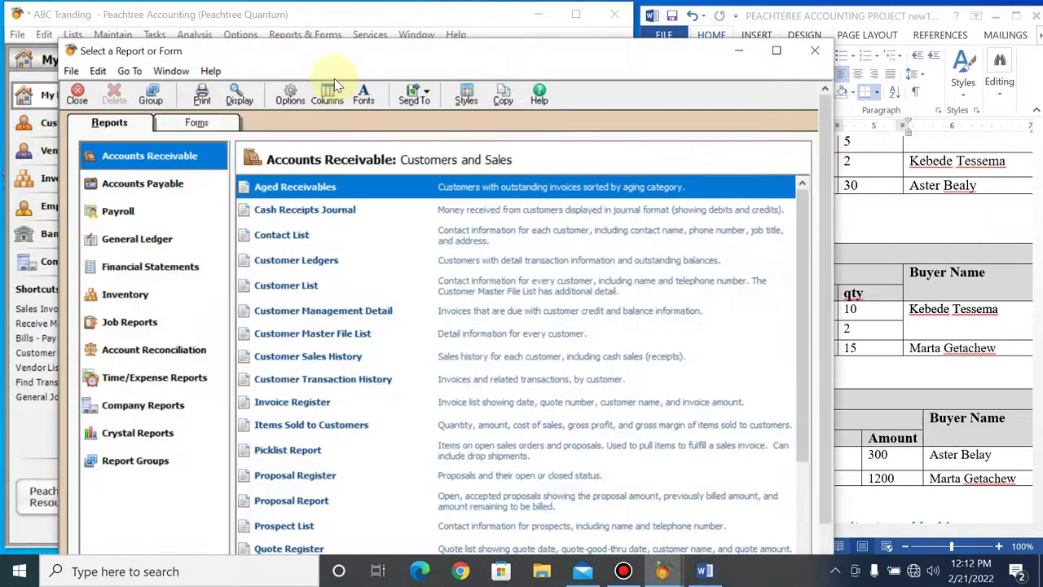
click(320, 213)
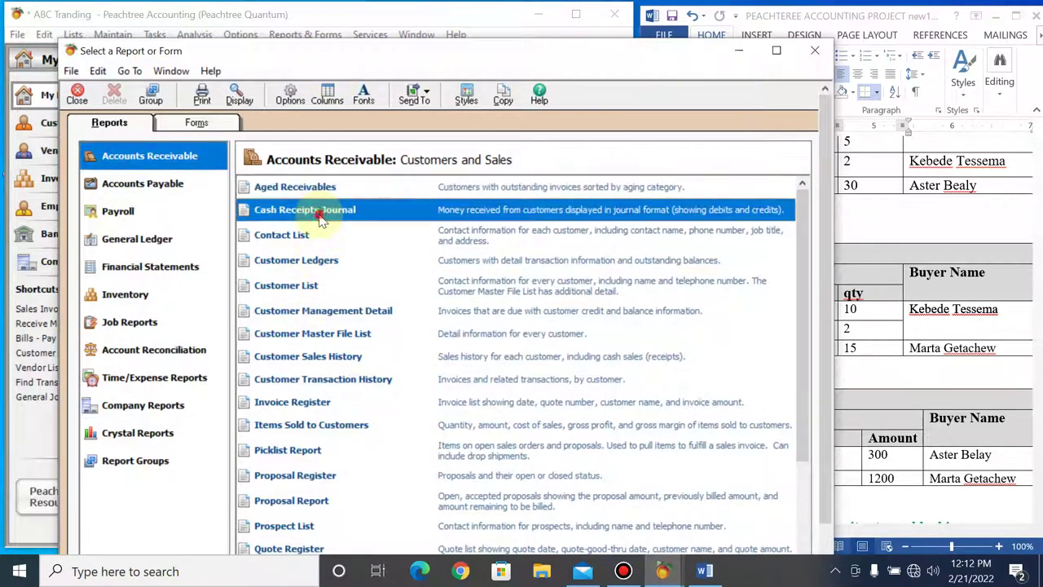
double_click(321, 213)
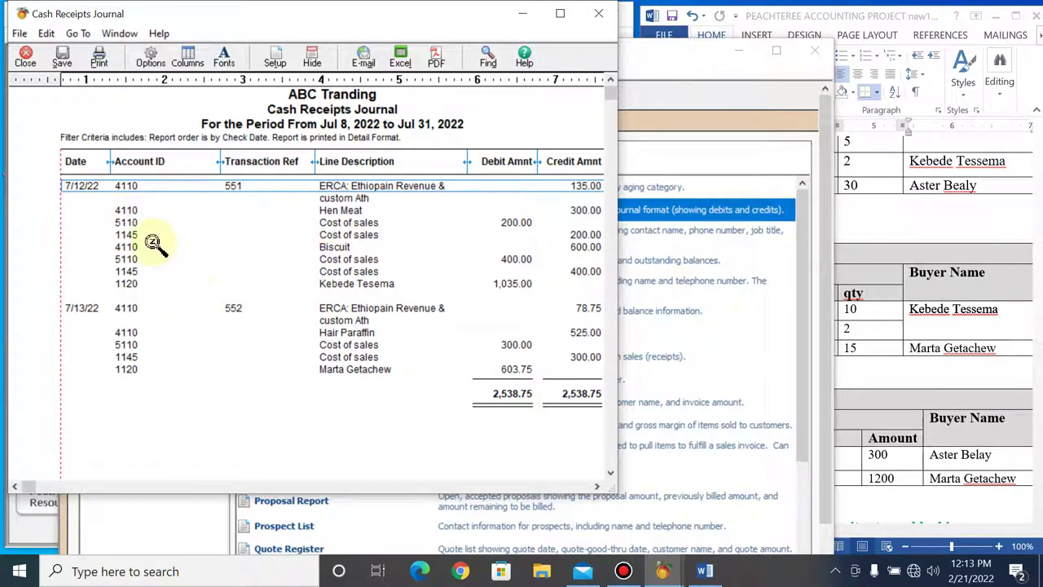
double_click(221, 186)
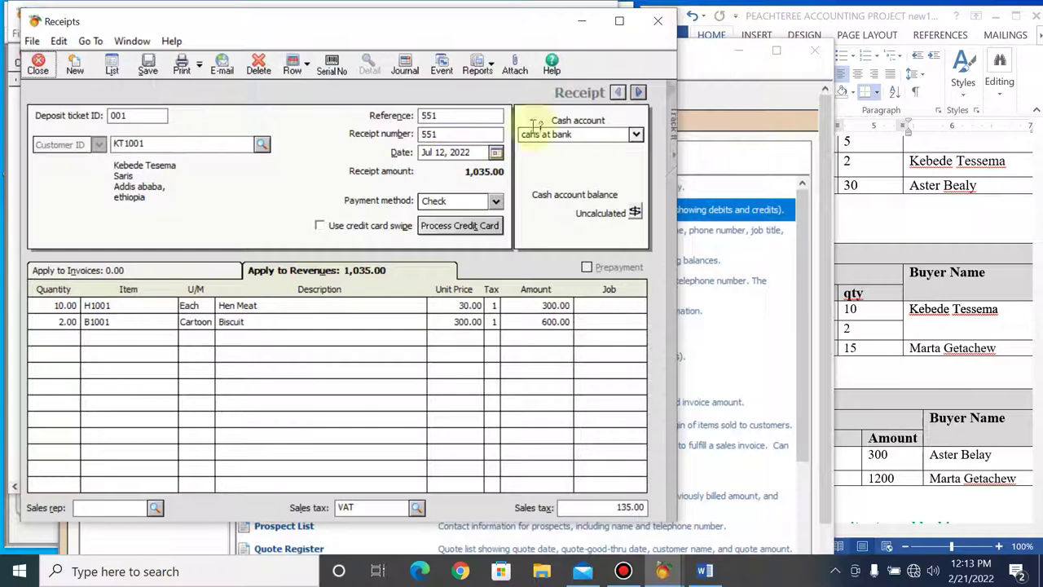
click(660, 25)
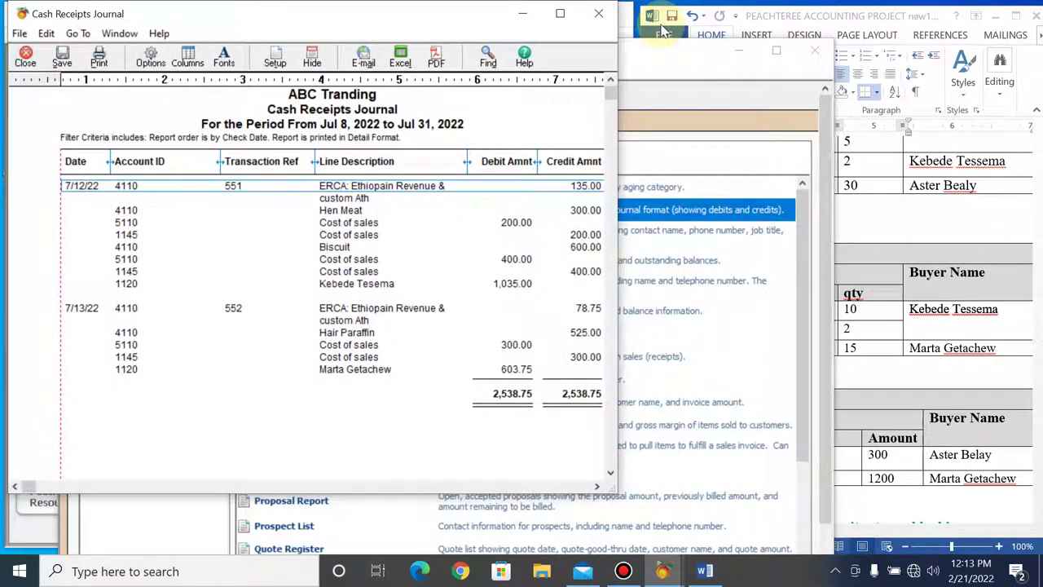